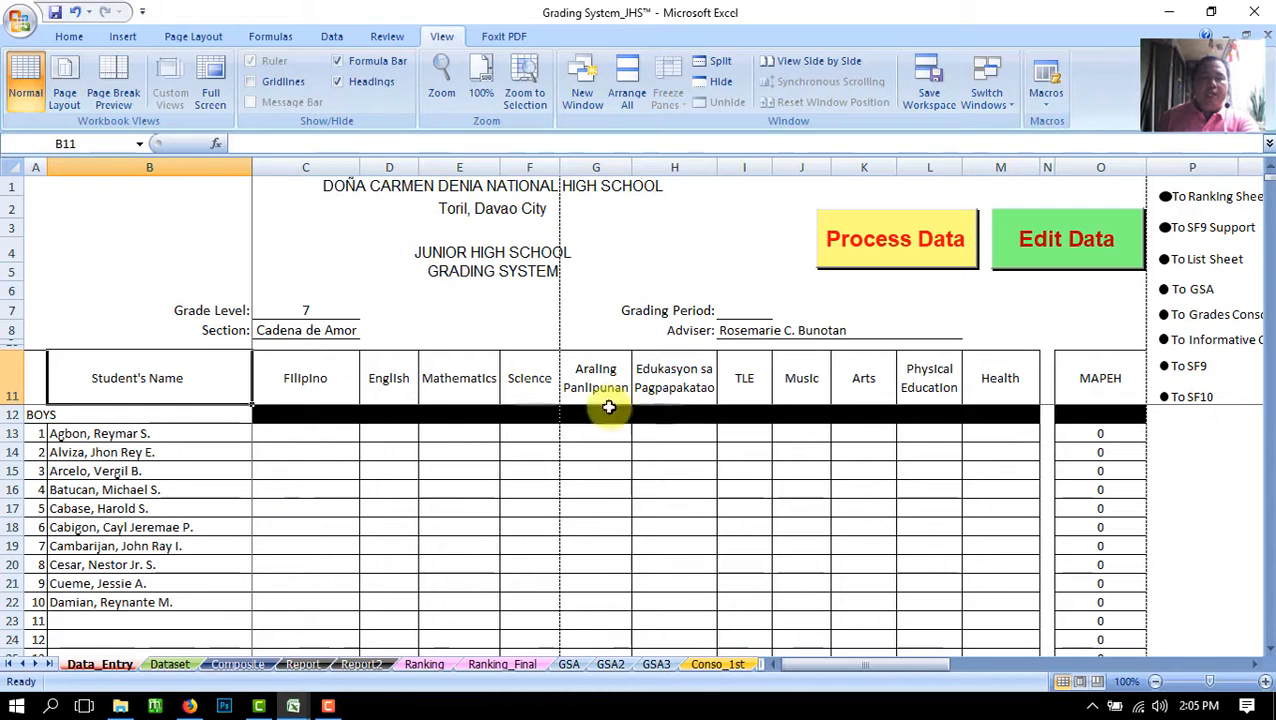
# - Set the grading period on the Data_Entry sheet to 2nd
pyautogui.click(748, 310)
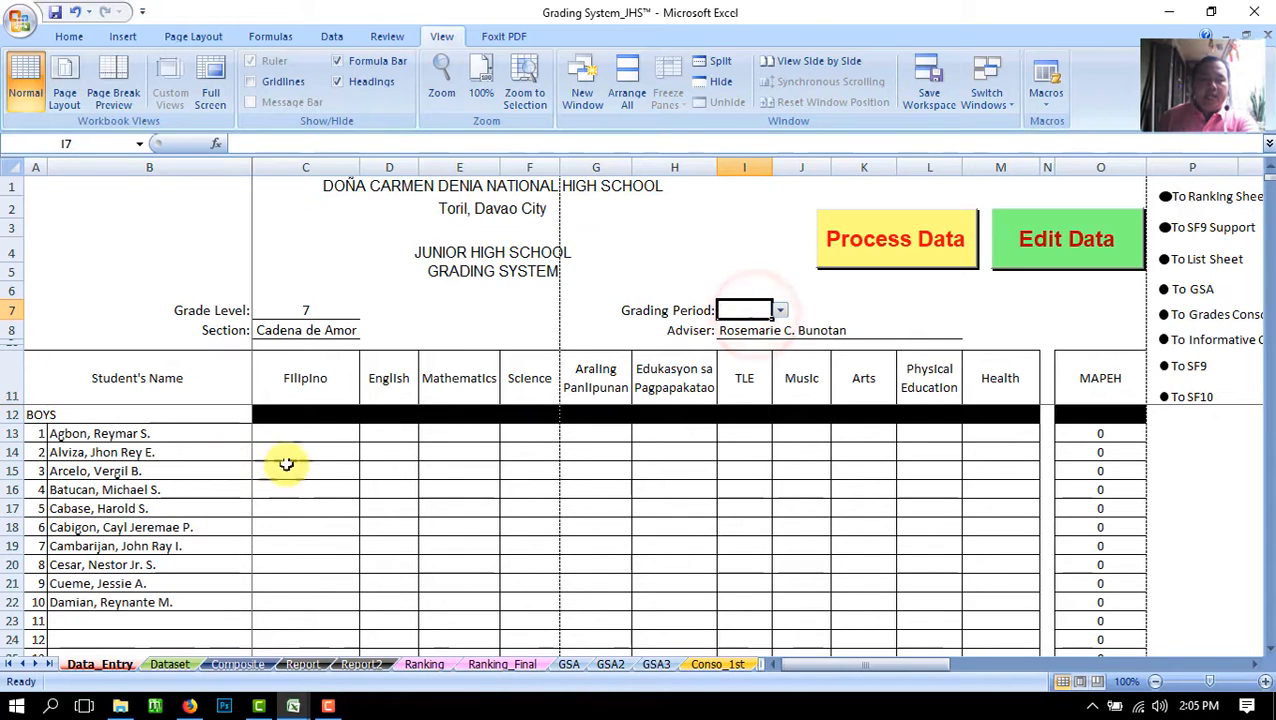
pyautogui.click(303, 434)
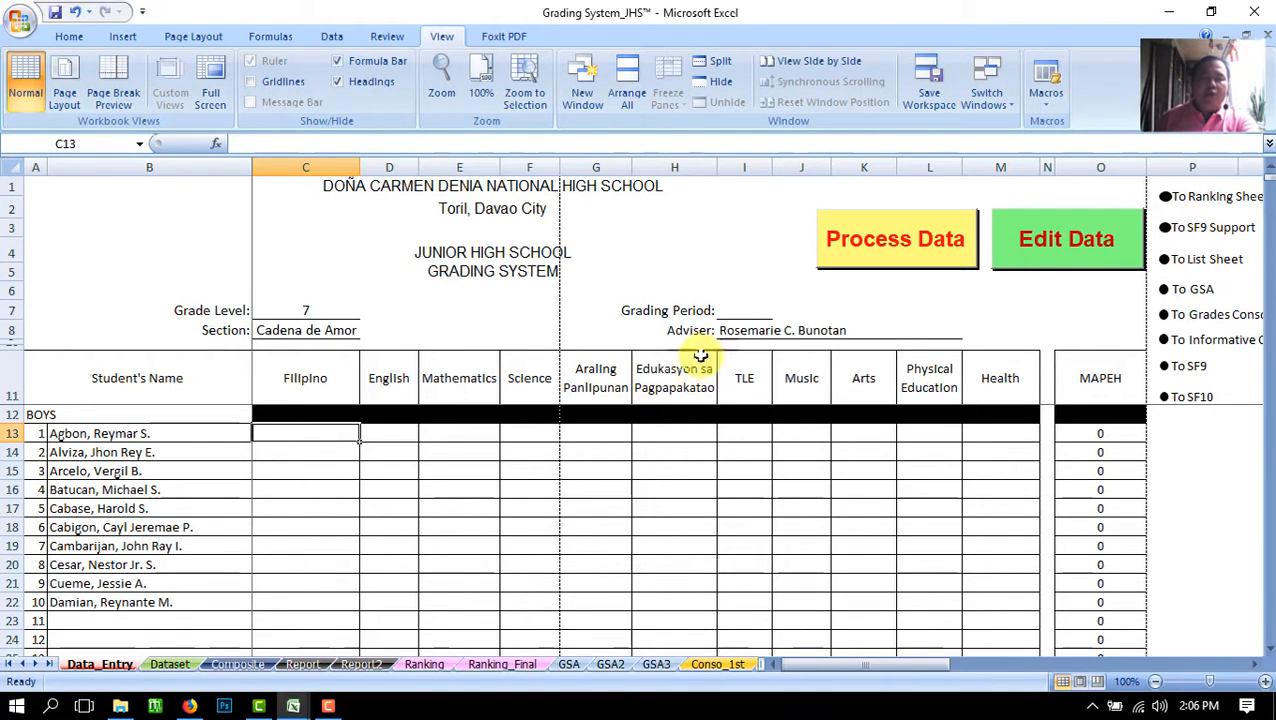
pyautogui.click(743, 310)
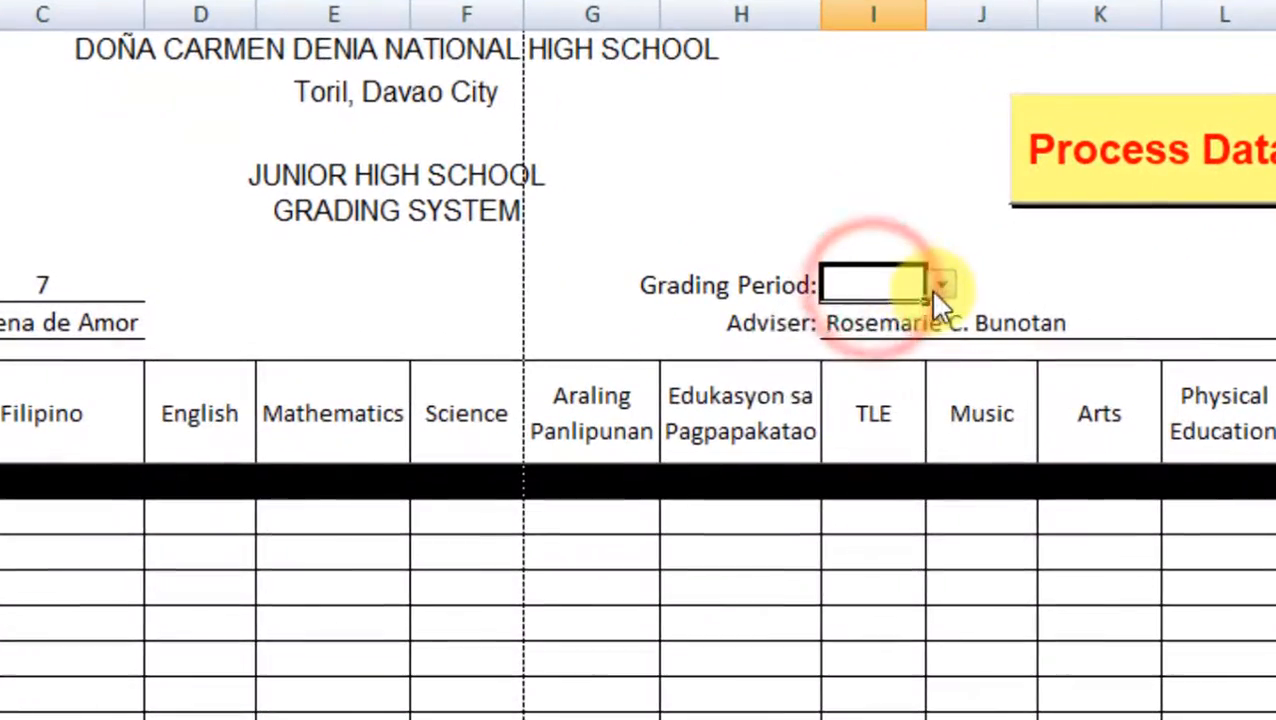
pyautogui.click(871, 297)
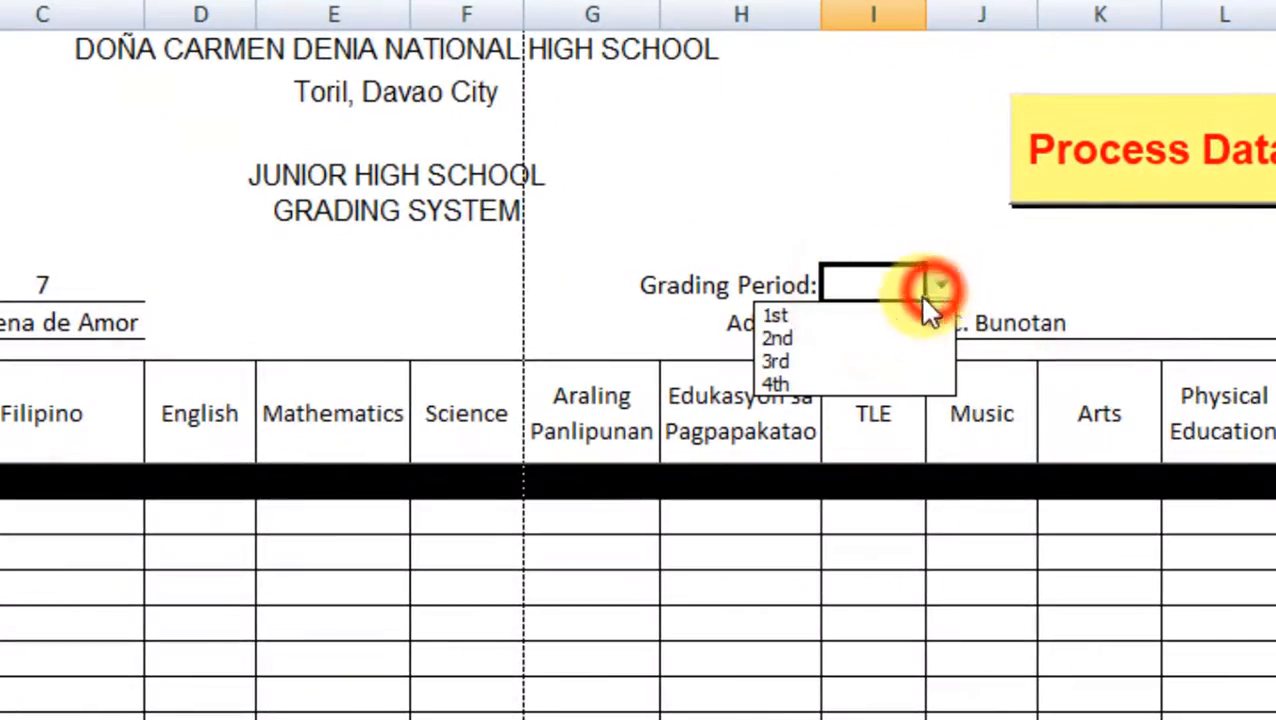
pyautogui.click(812, 340)
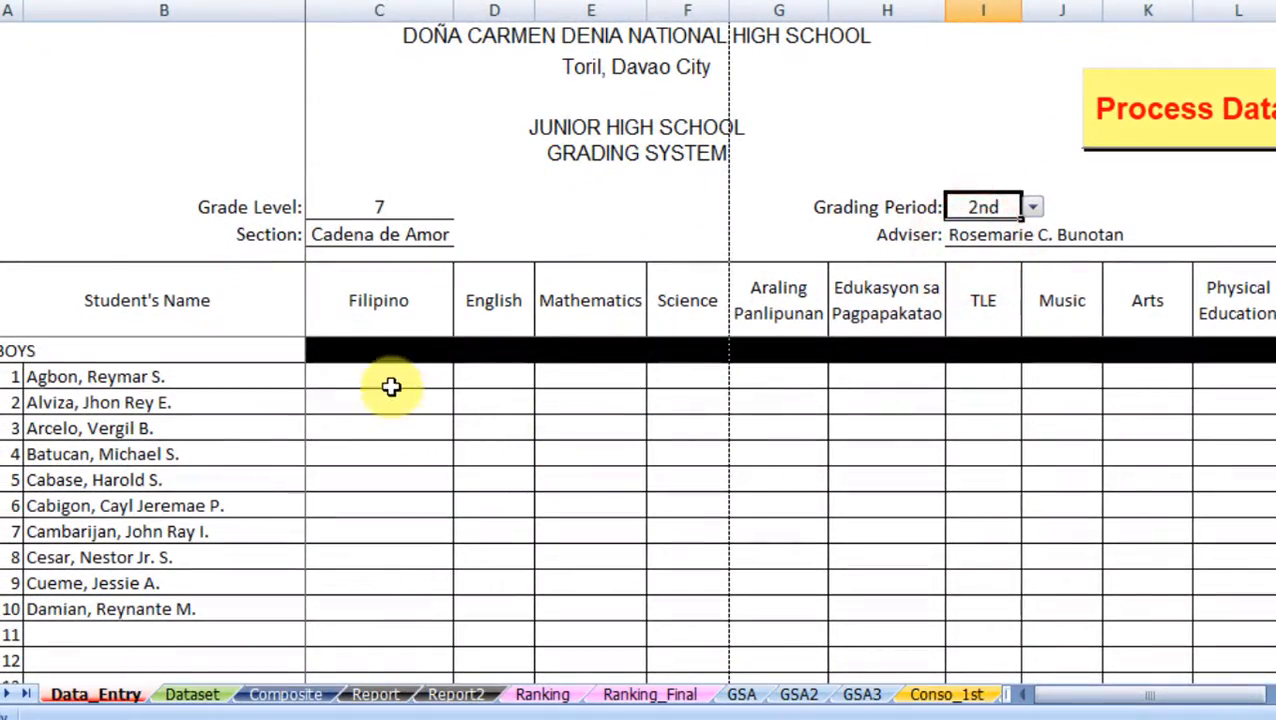
# - Fill in the subject grades of the listed boys, starting with 94 in Filipino for the first student
pyautogui.click(283, 422)
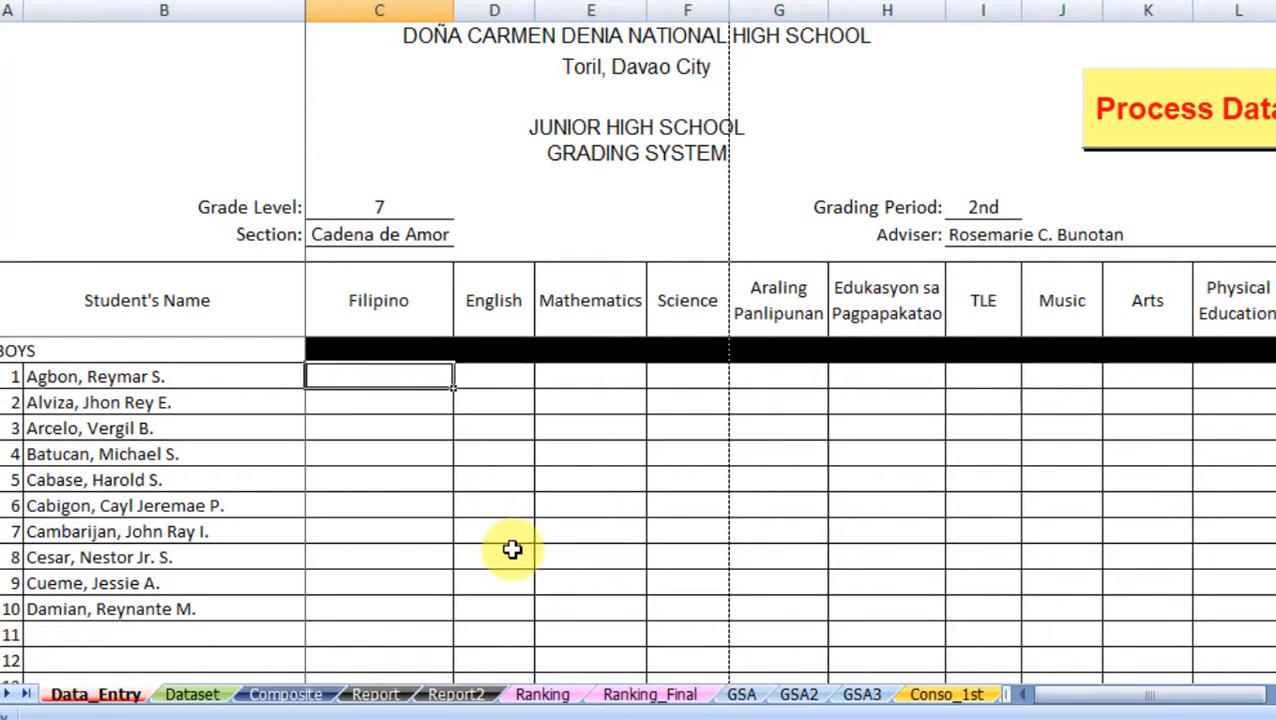
pyautogui.write('94')
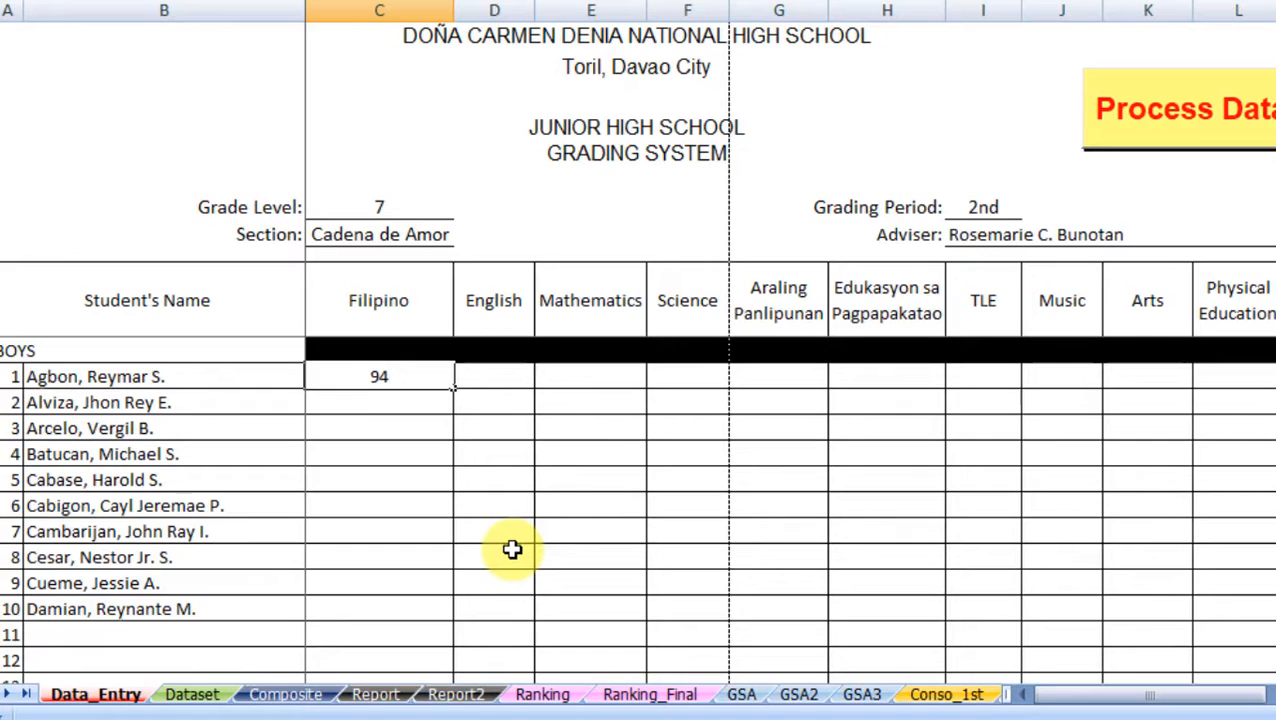
pyautogui.press('Return')
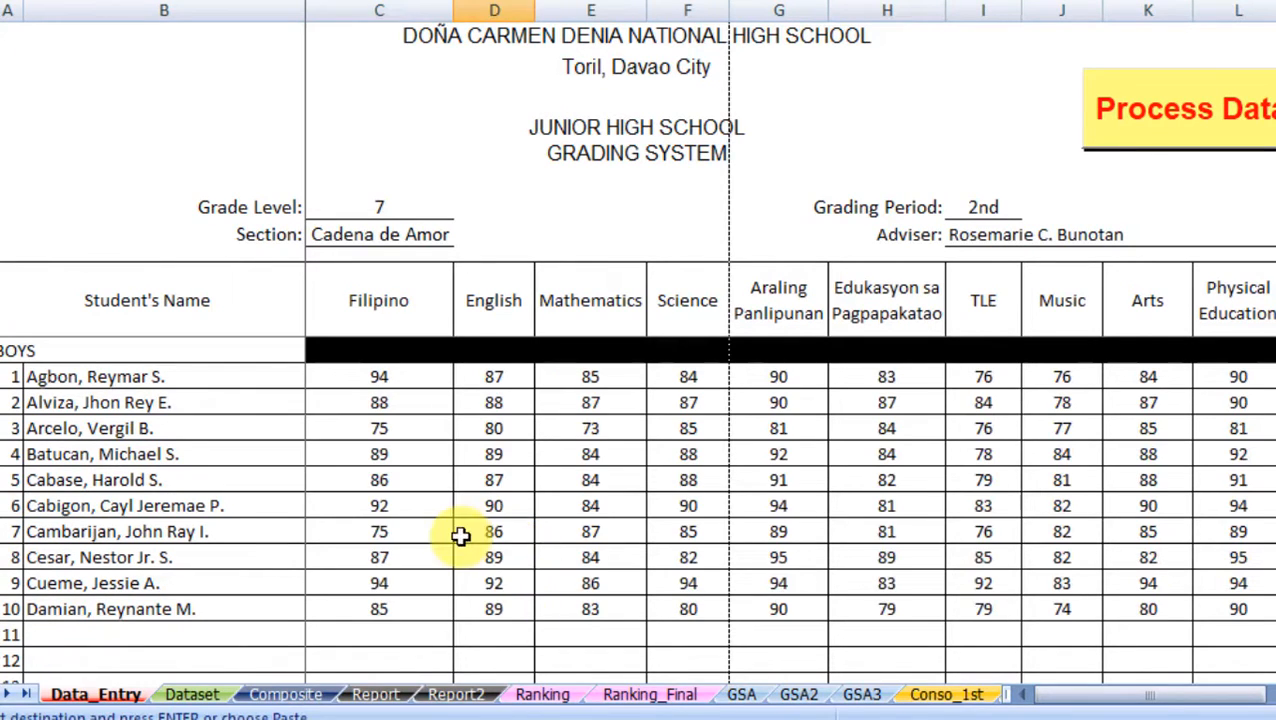
pyautogui.click(388, 511)
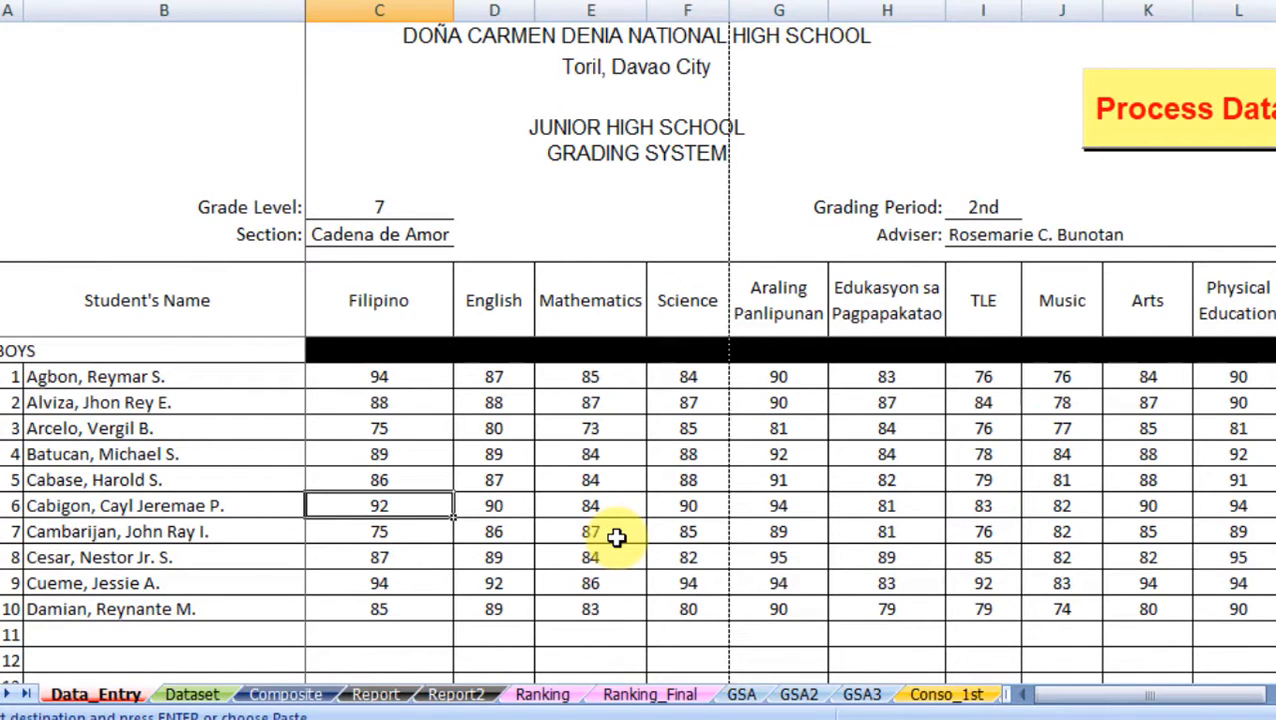
# - Examine the grade rows down the sheet and back to the first student to check the entered data
pyautogui.scroll(-3, 617, 539)
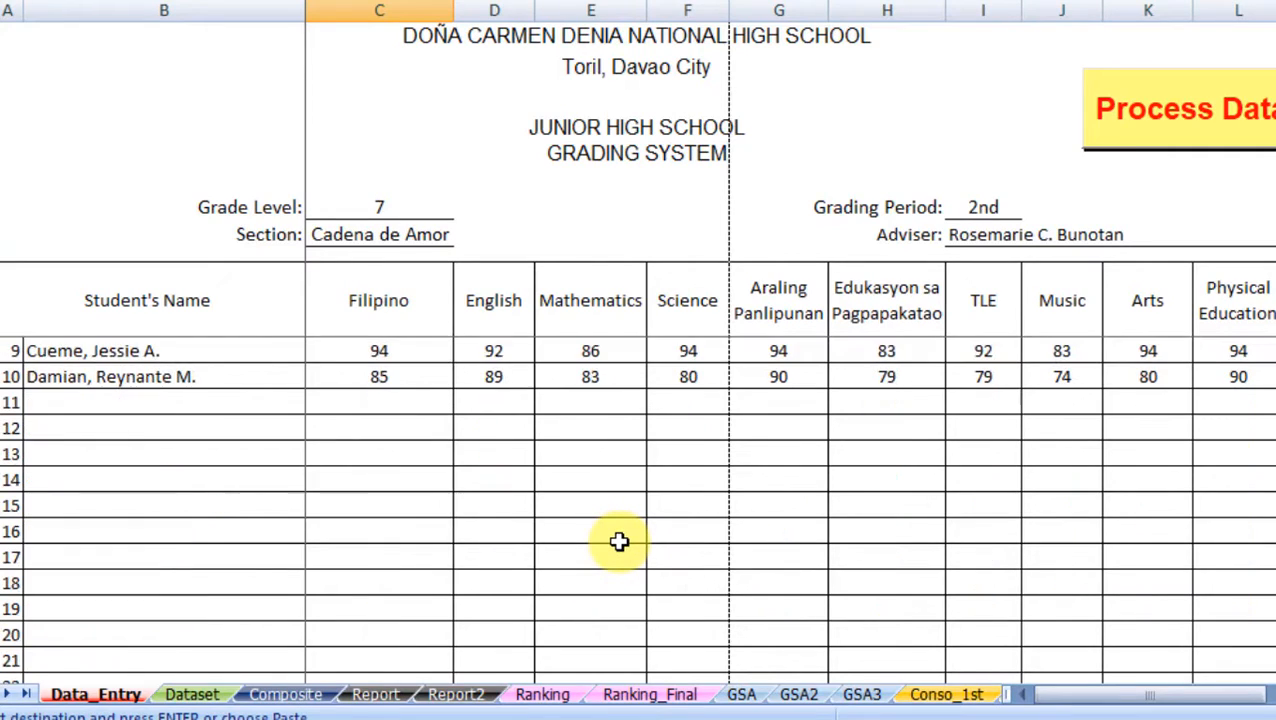
pyautogui.scroll(3, 619, 541)
pyautogui.scroll(-8, 617, 543)
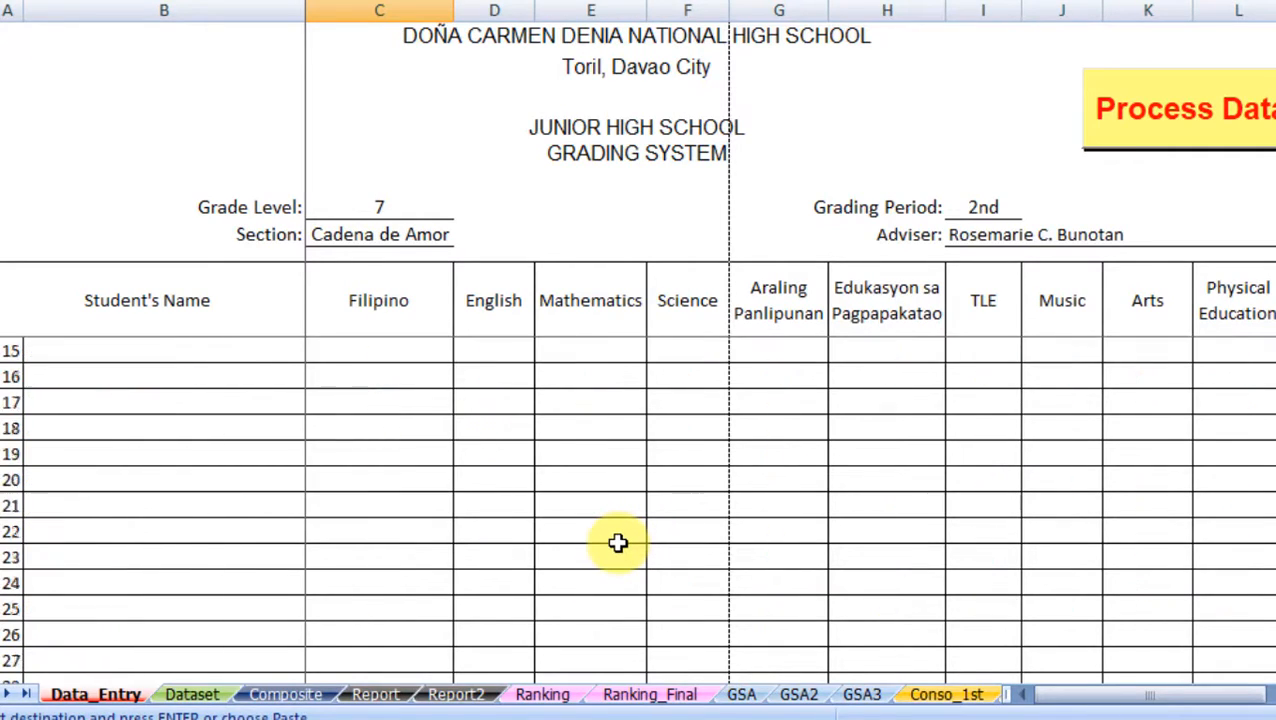
pyautogui.scroll(-5, 617, 543)
pyautogui.scroll(13, 510, 575)
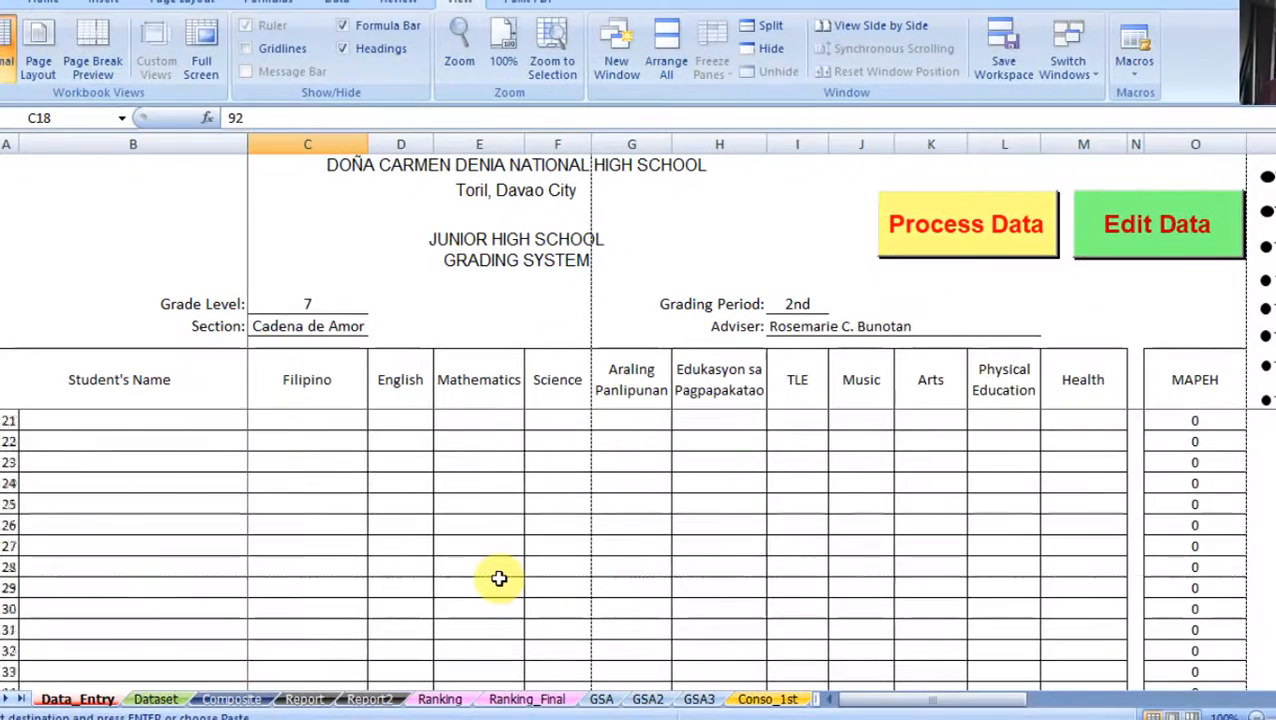
pyautogui.scroll(1, 499, 578)
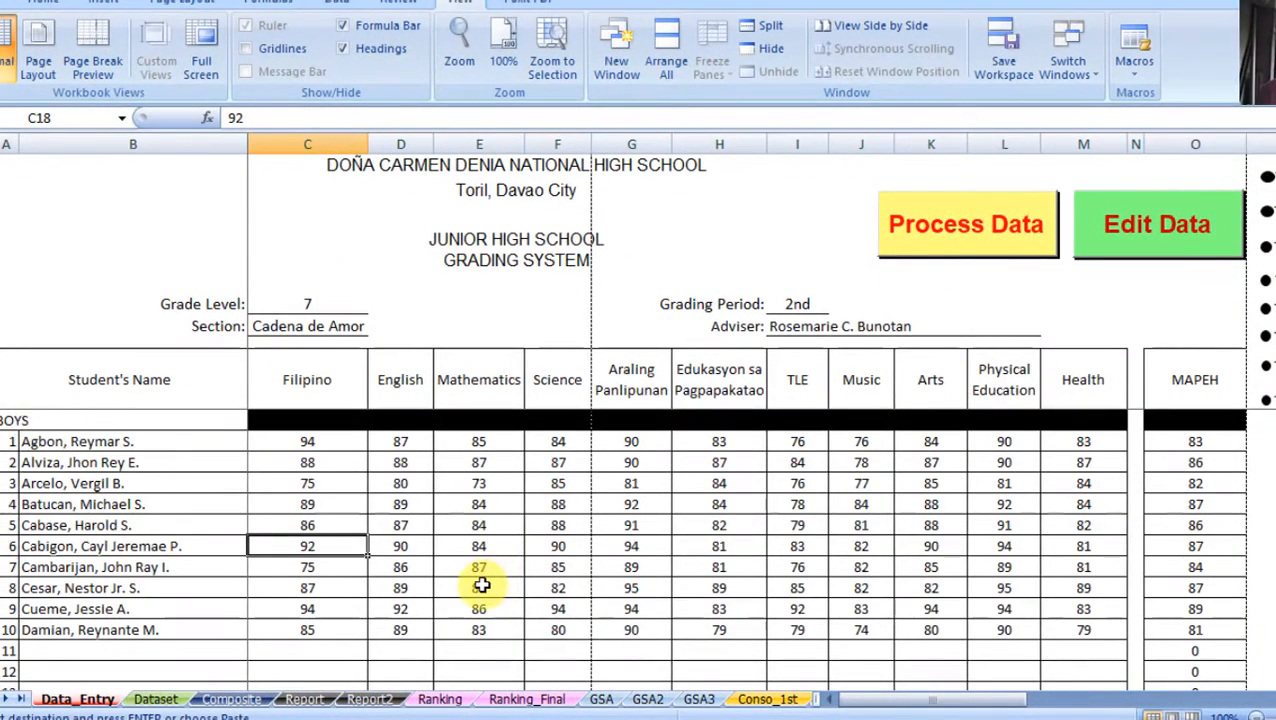
pyautogui.scroll(-17, 482, 585)
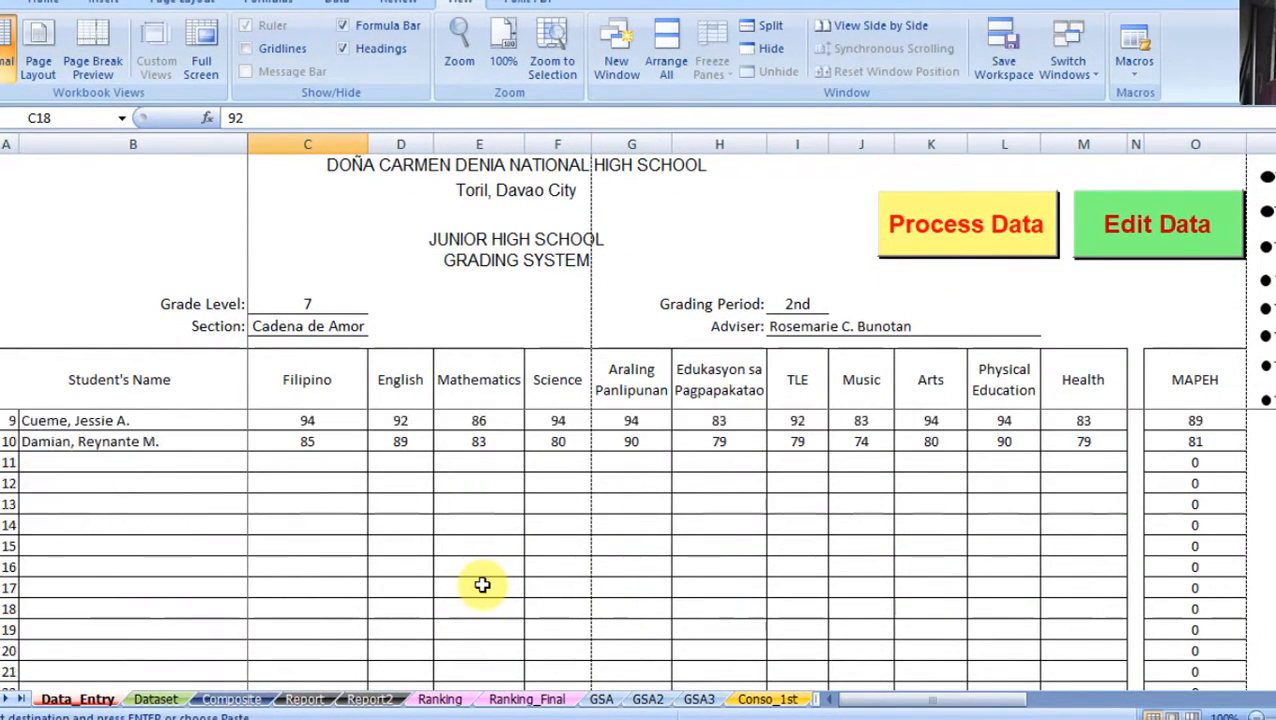
pyautogui.scroll(17, 482, 585)
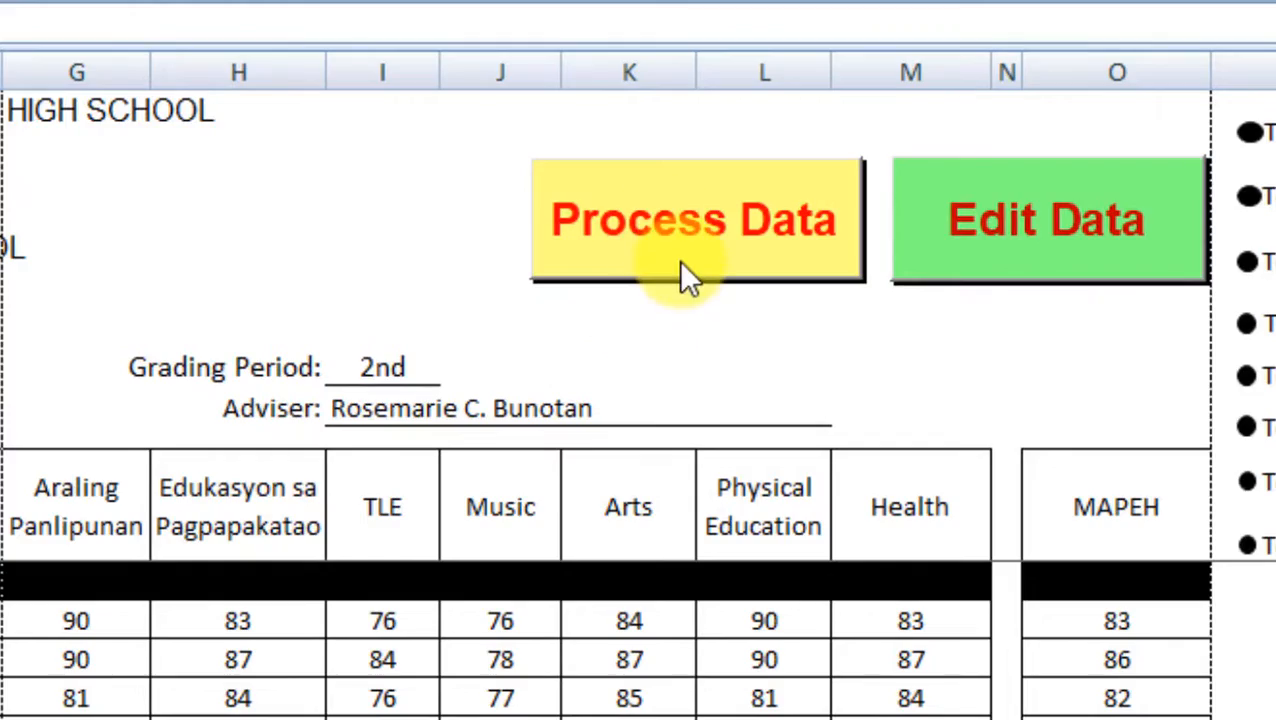
# - Process the 2nd grading period data and confirm that it is correct and complete
pyautogui.click(681, 265)
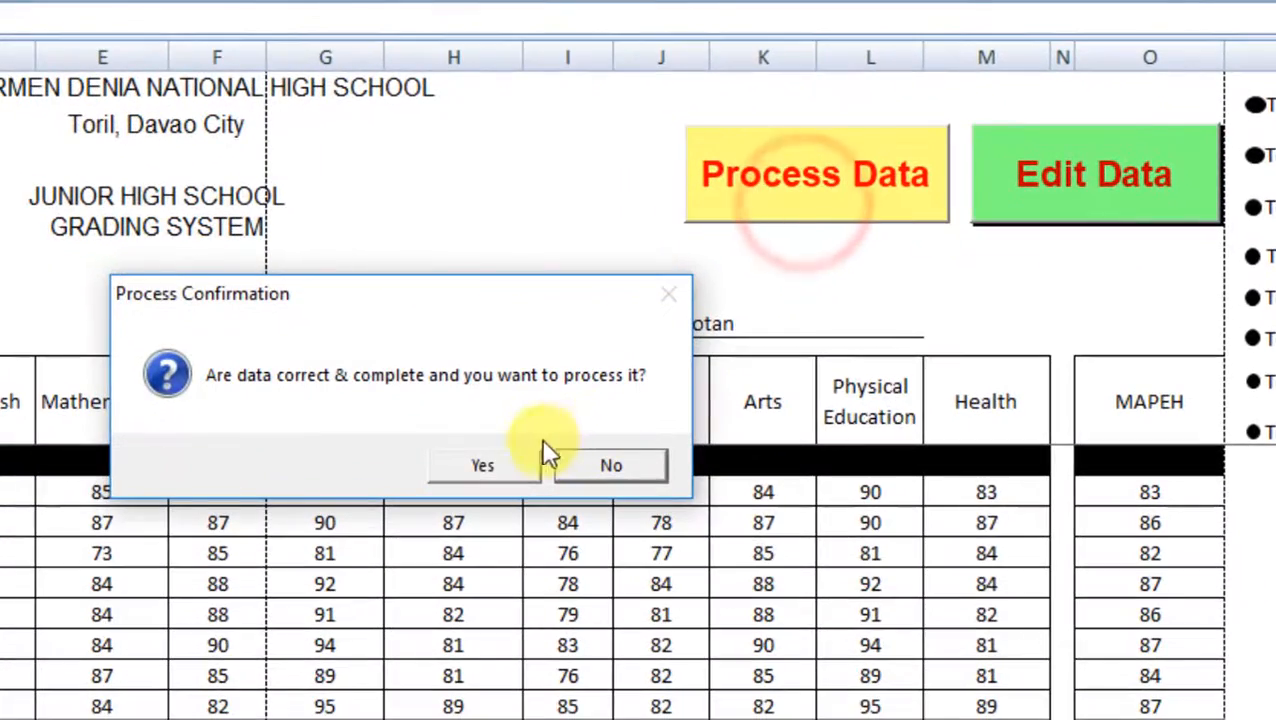
pyautogui.click(493, 465)
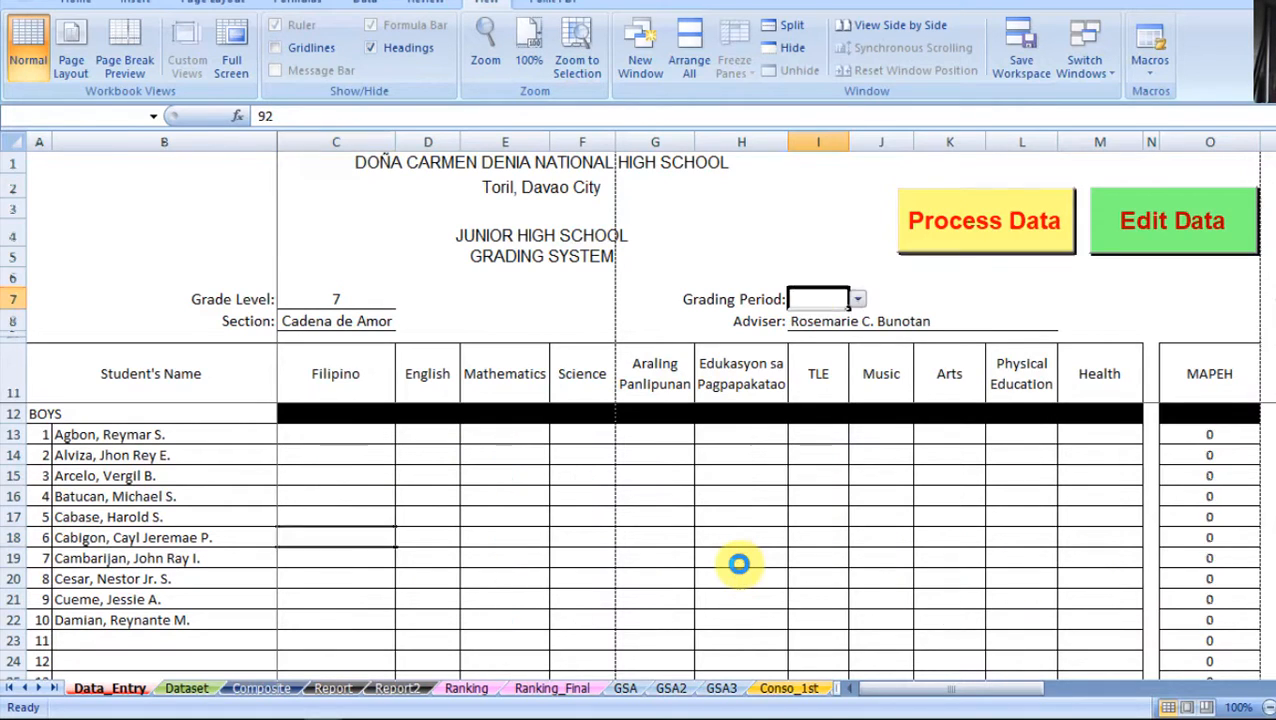
pyautogui.click(326, 453)
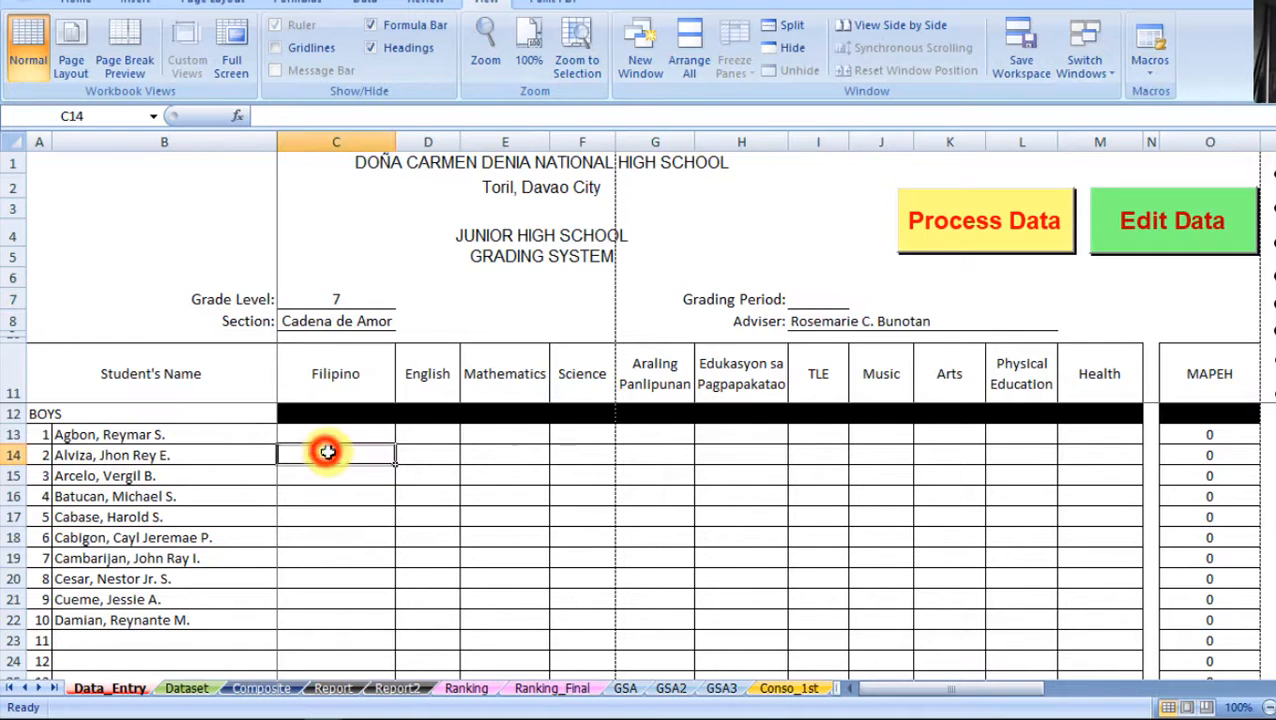
# - Set the grading period for the next set of grades to 3rd
pyautogui.click(816, 300)
pyautogui.click(858, 300)
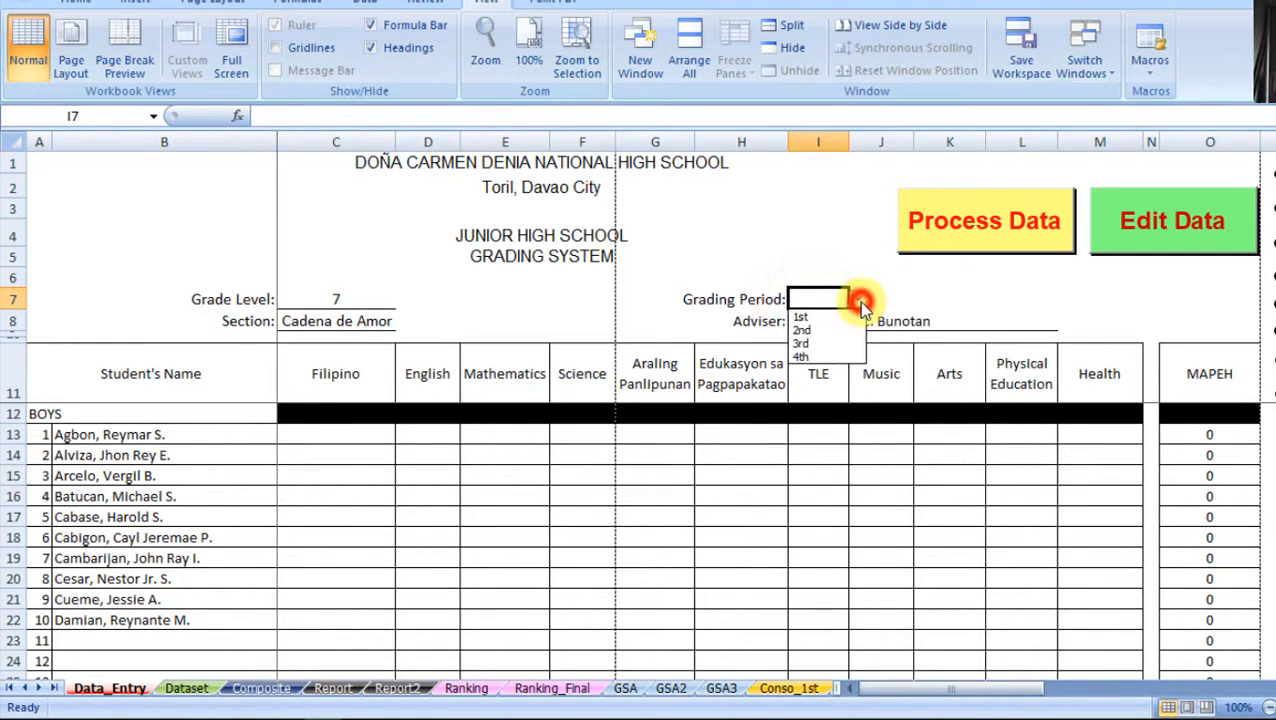
pyautogui.click(825, 338)
# - Enter 70 as the first boy's Filipino grade and paste the remaining subject grades for the boys and girls
pyautogui.click(355, 434)
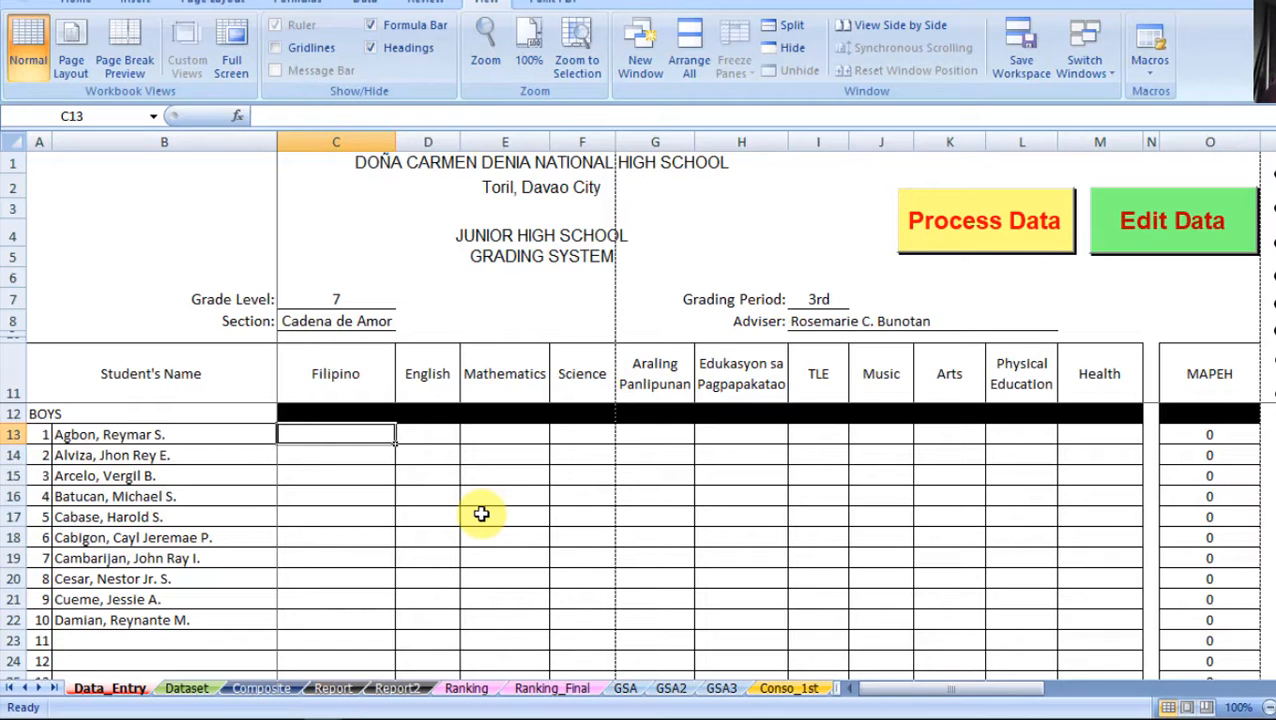
pyautogui.write('70')
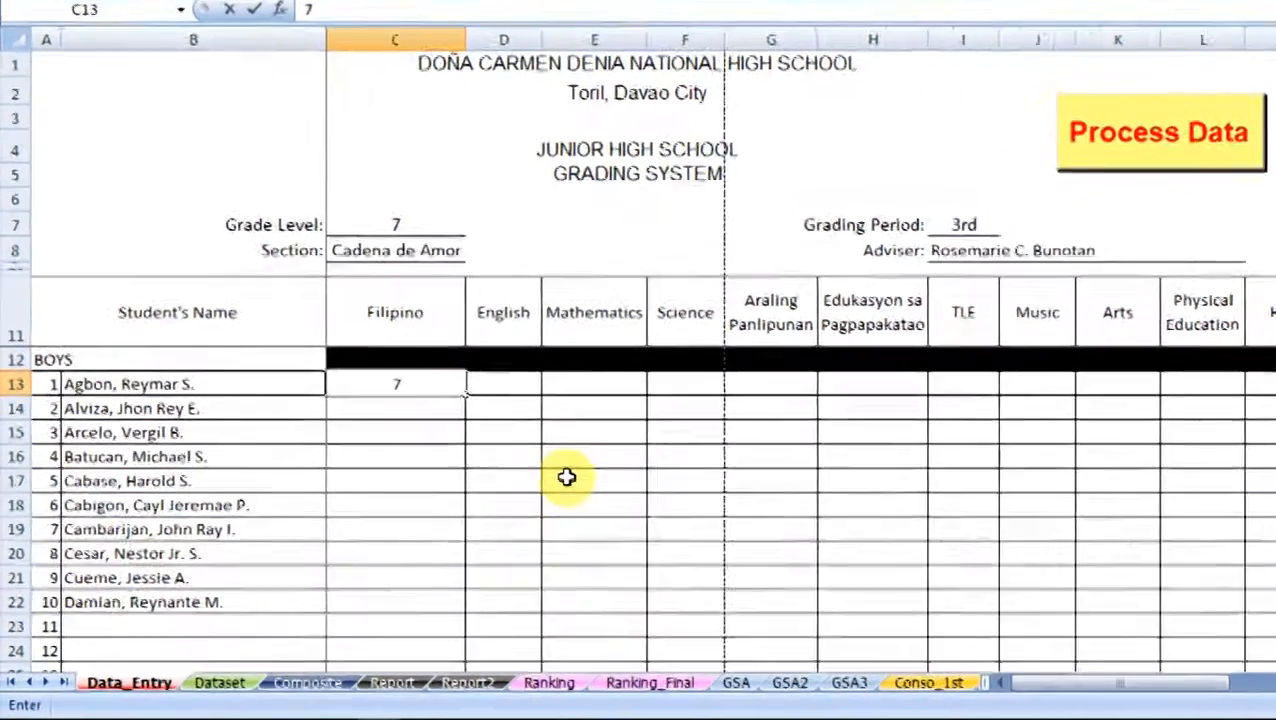
pyautogui.press('Return')
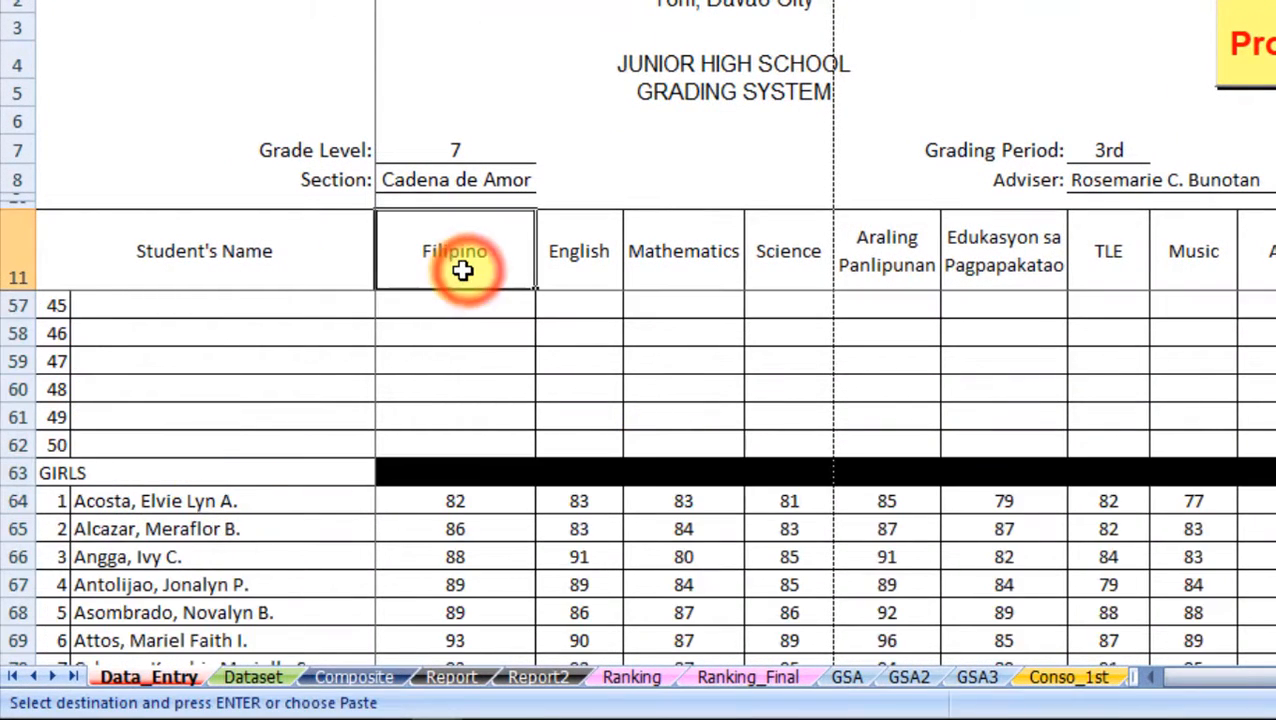
pyautogui.hotkey('ctrl', 'v')
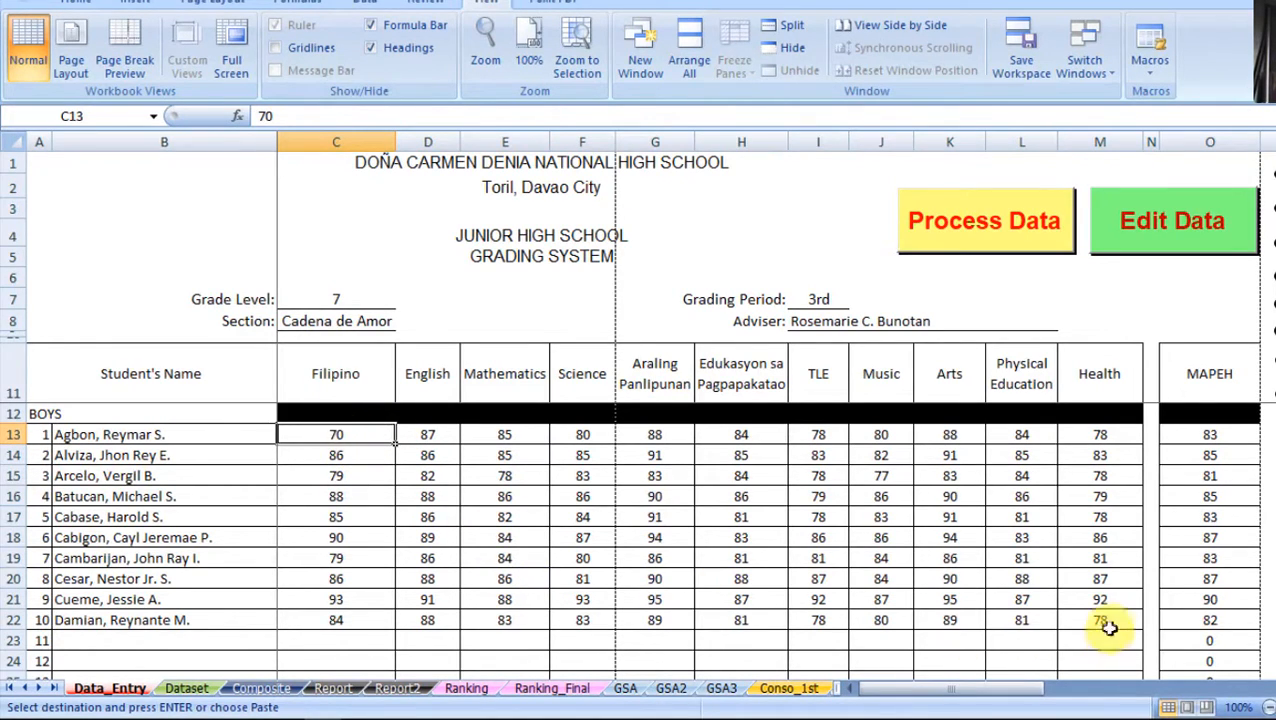
# - Look through the boys' and girls' grade rows to check the pasted 3rd period data
pyautogui.scroll(-15, 950, 620)
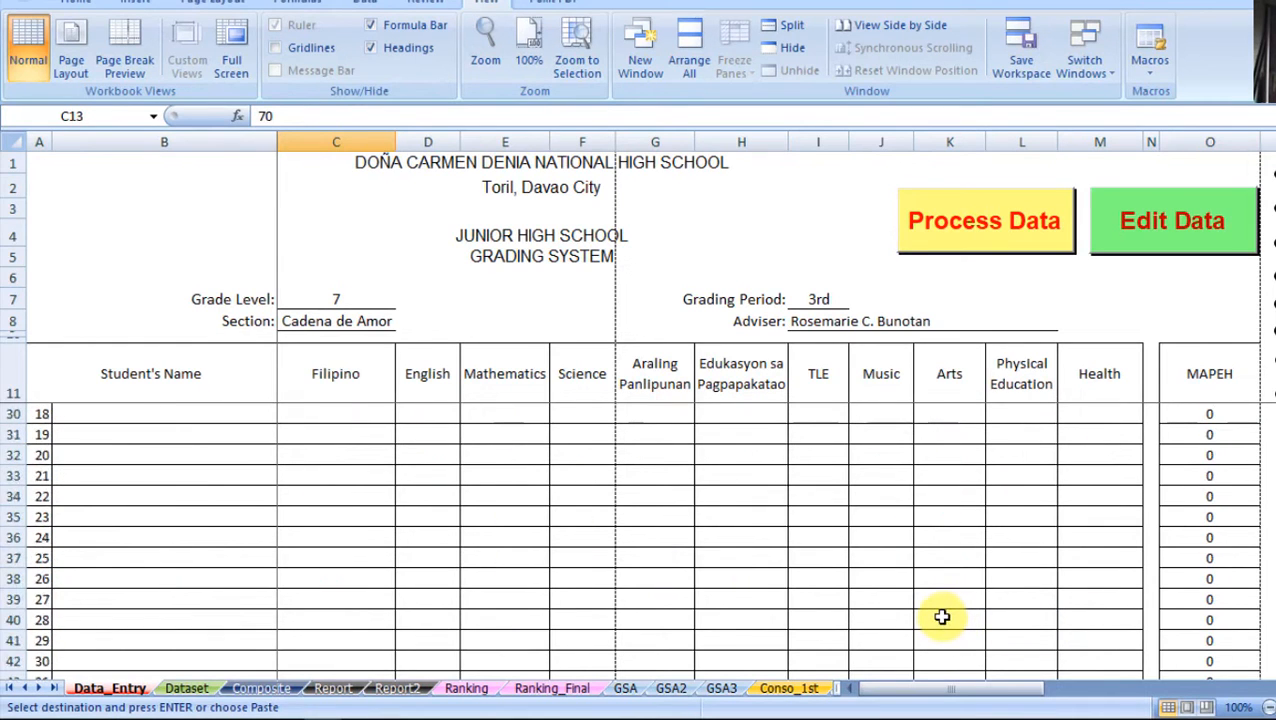
pyautogui.scroll(-1, 941, 619)
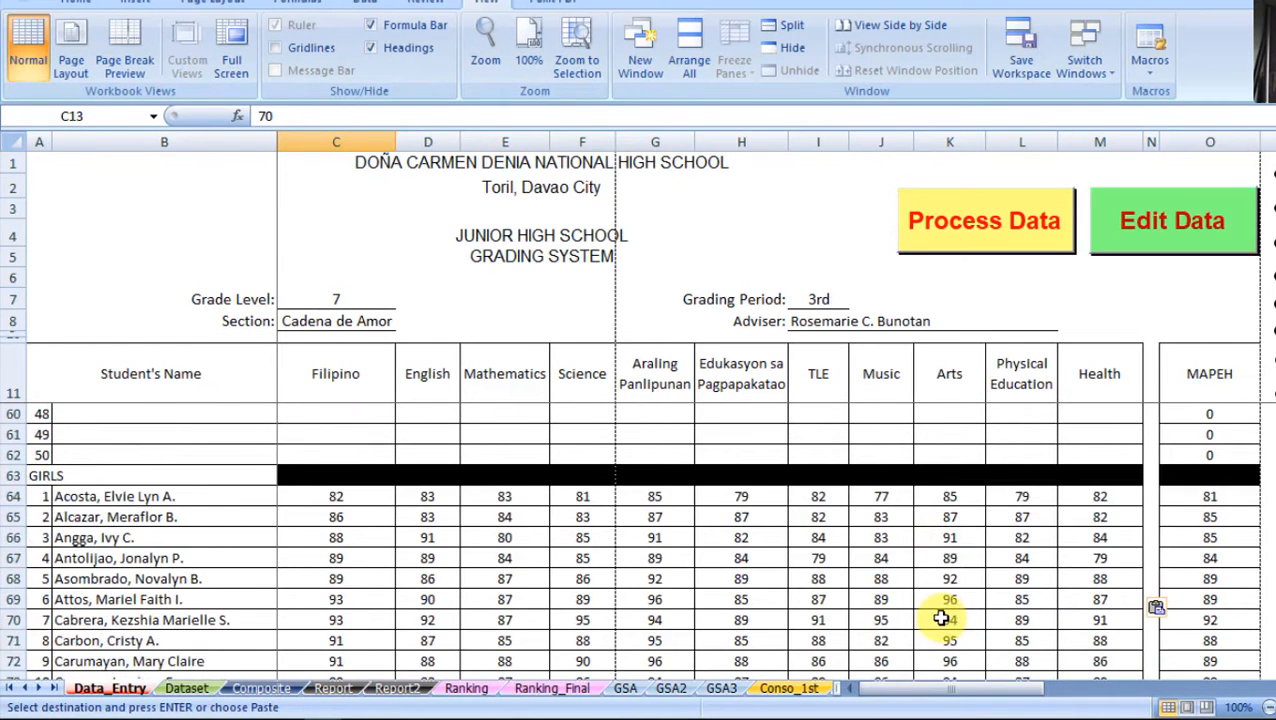
pyautogui.scroll(3, 941, 619)
pyautogui.scroll(-5, 941, 619)
pyautogui.scroll(10, 940, 619)
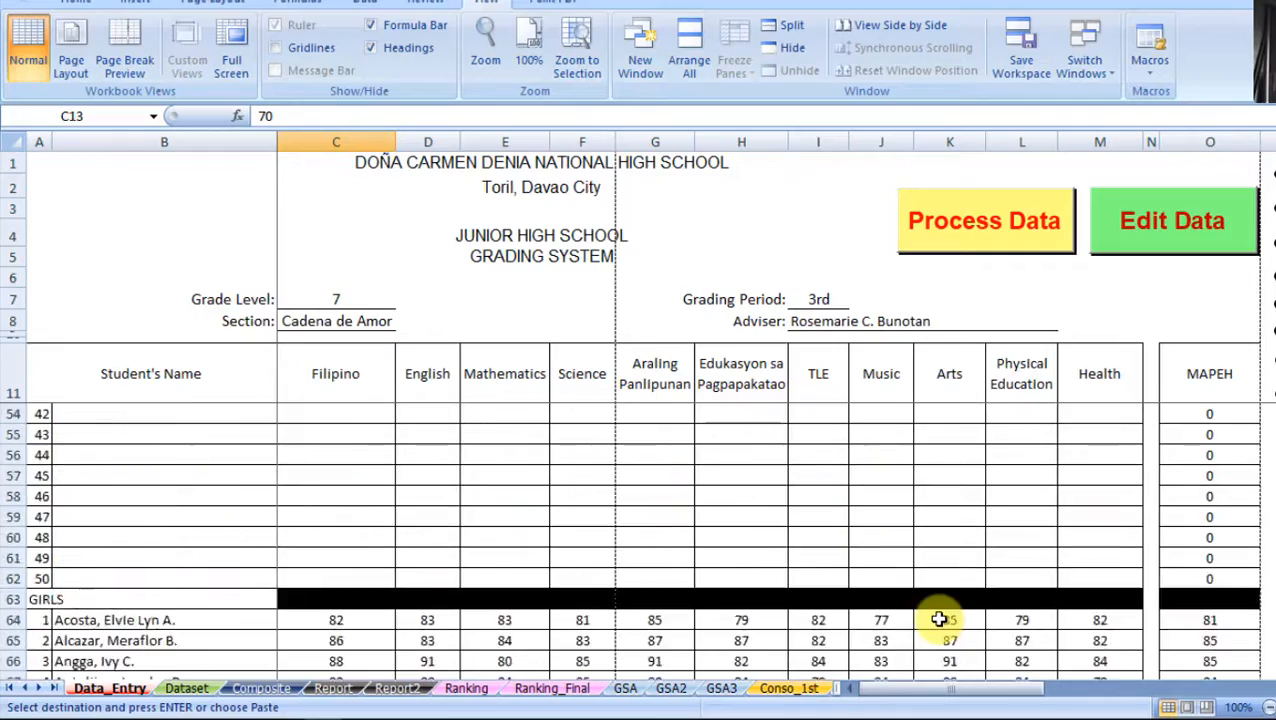
pyautogui.scroll(8, 939, 619)
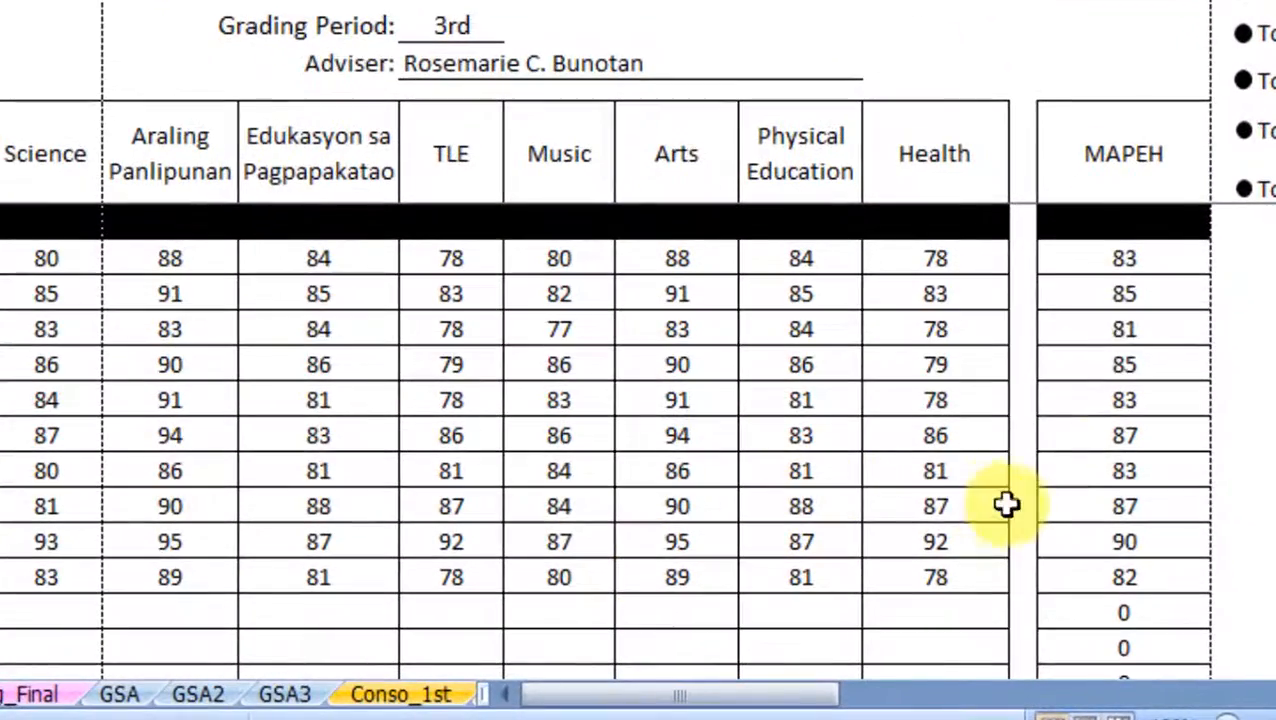
# - Try to clear the second boy's computed MAPEH grade
pyautogui.click(1122, 290)
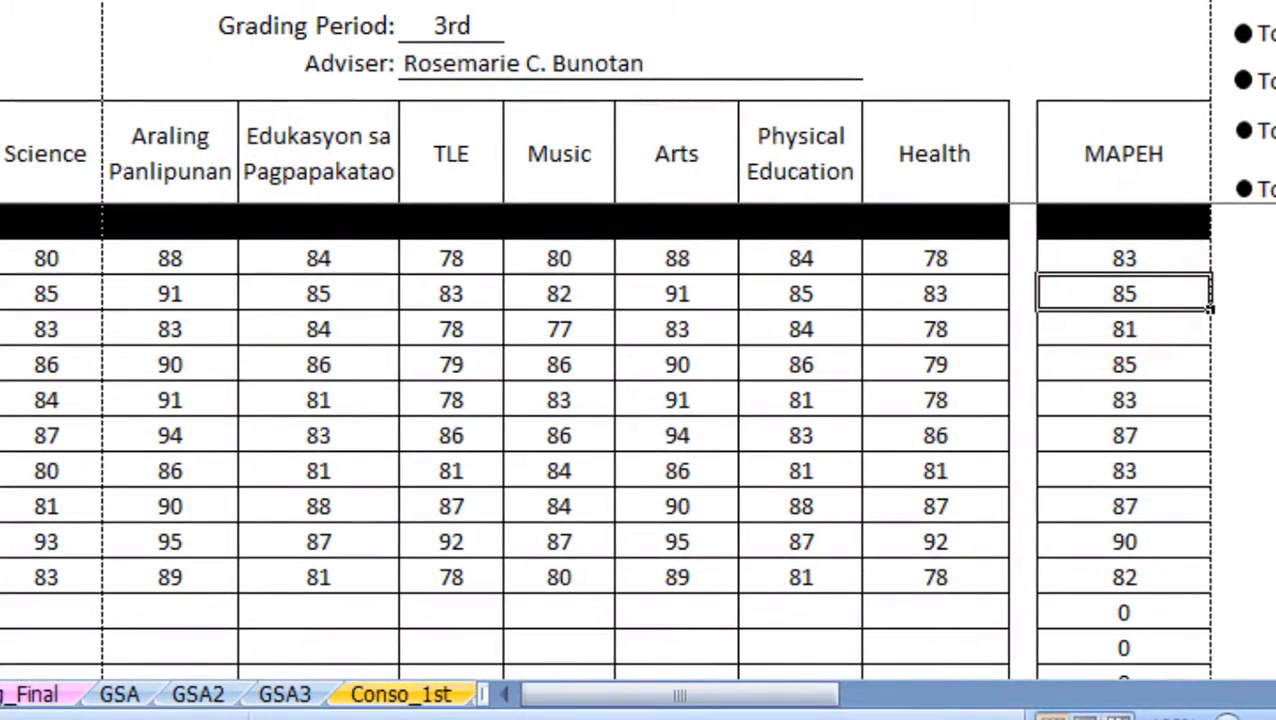
pyautogui.press('Delete')
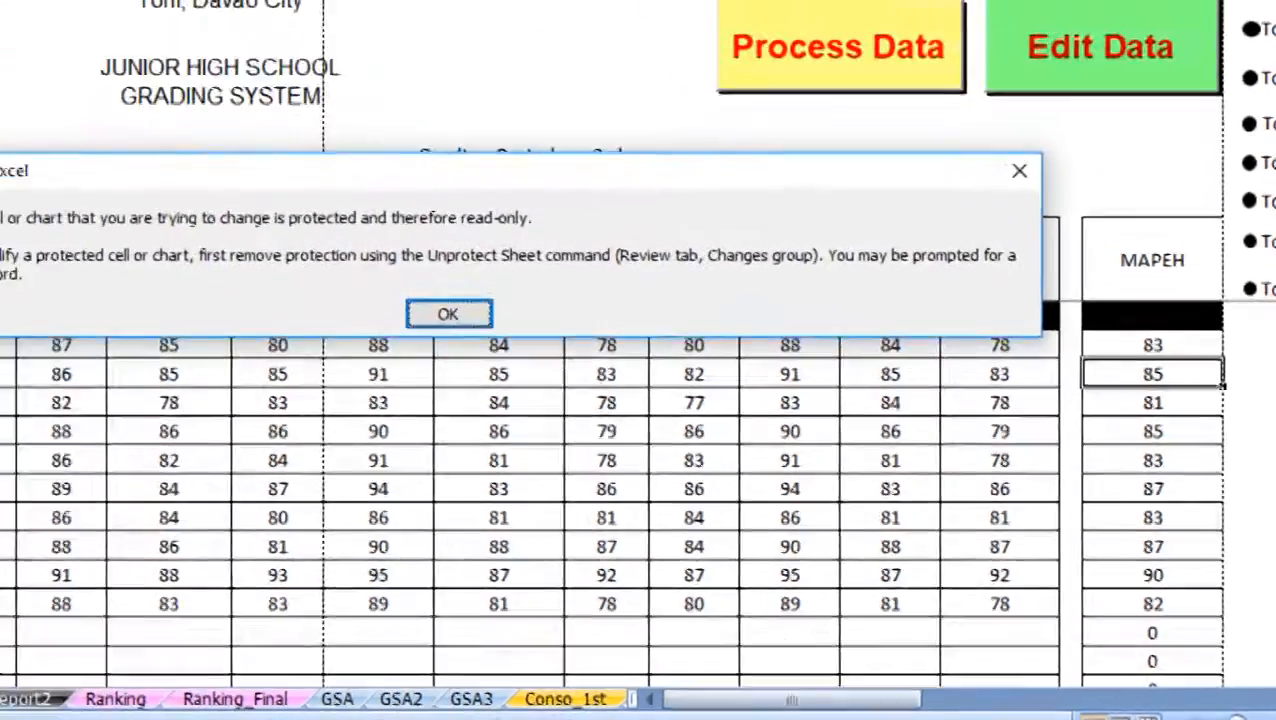
pyautogui.press('Return')
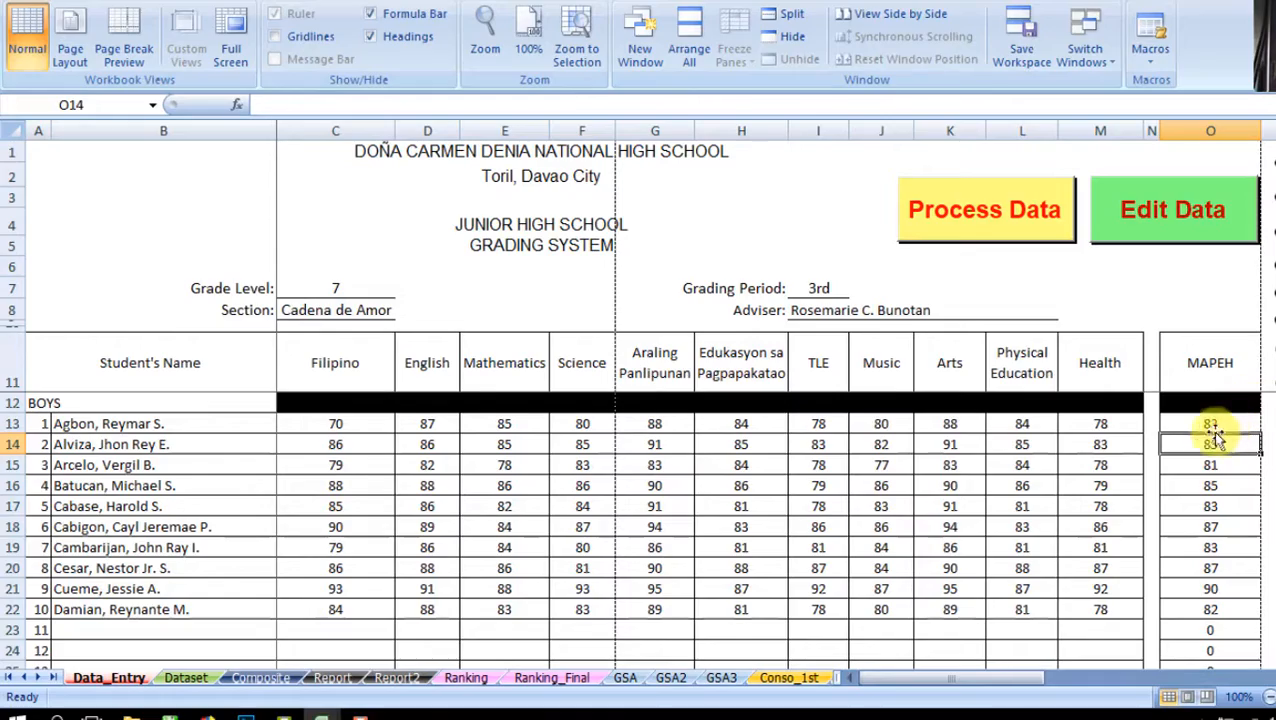
# - Check the average of Music, Arts, Physical Education and Health against the MAPEH grade for the first four boys
pyautogui.moveTo(883, 421); pyautogui.dragTo(1099, 427)
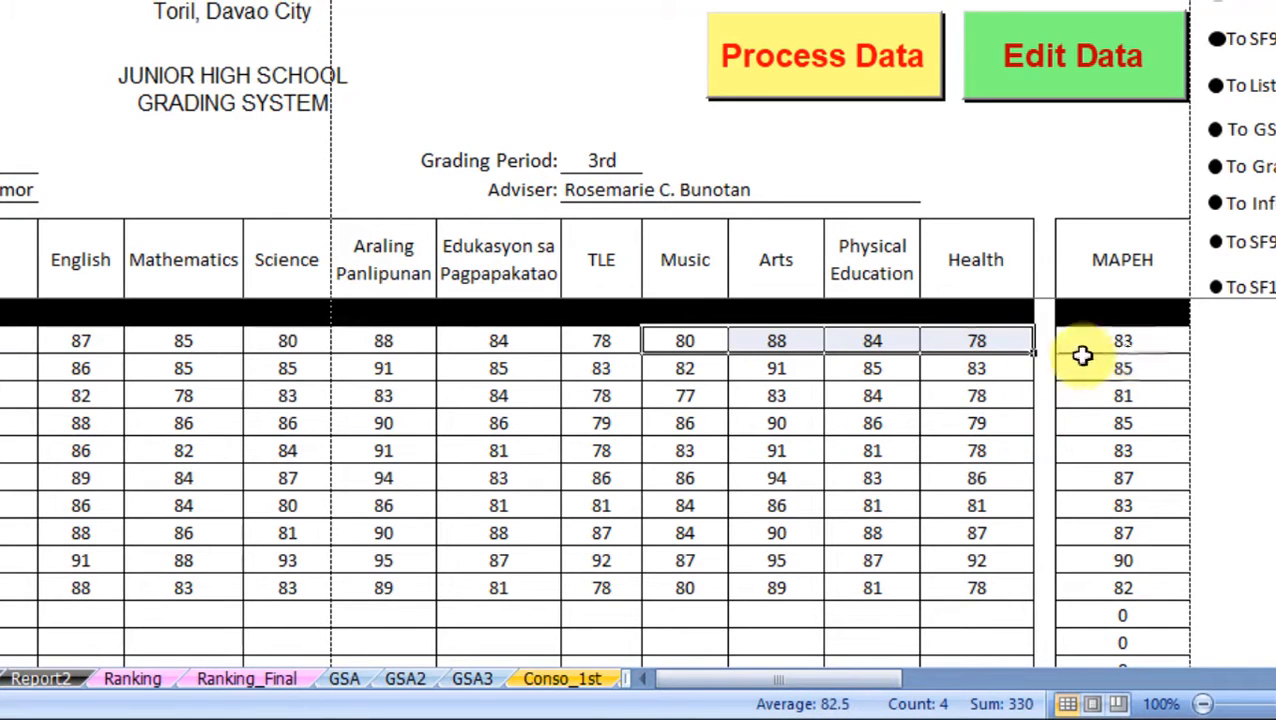
pyautogui.moveTo(684, 370); pyautogui.dragTo(965, 372)
pyautogui.moveTo(690, 397); pyautogui.dragTo(925, 395)
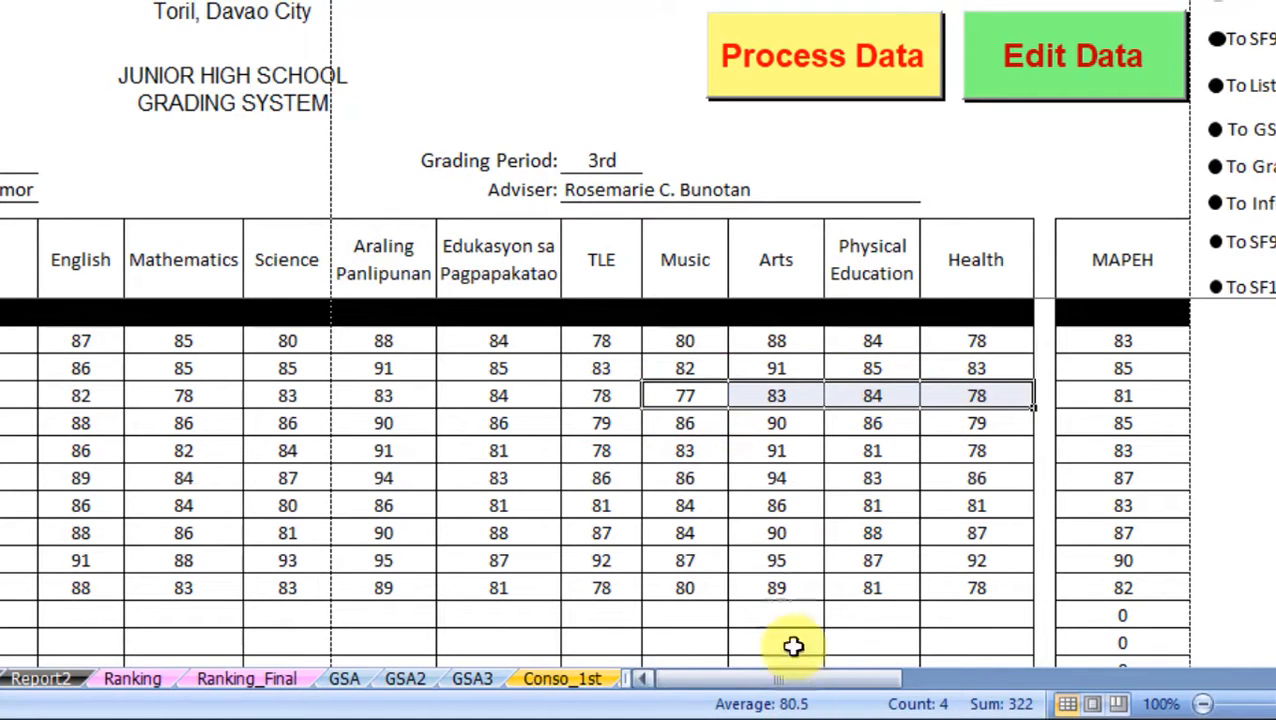
pyautogui.moveTo(684, 423); pyautogui.dragTo(933, 413)
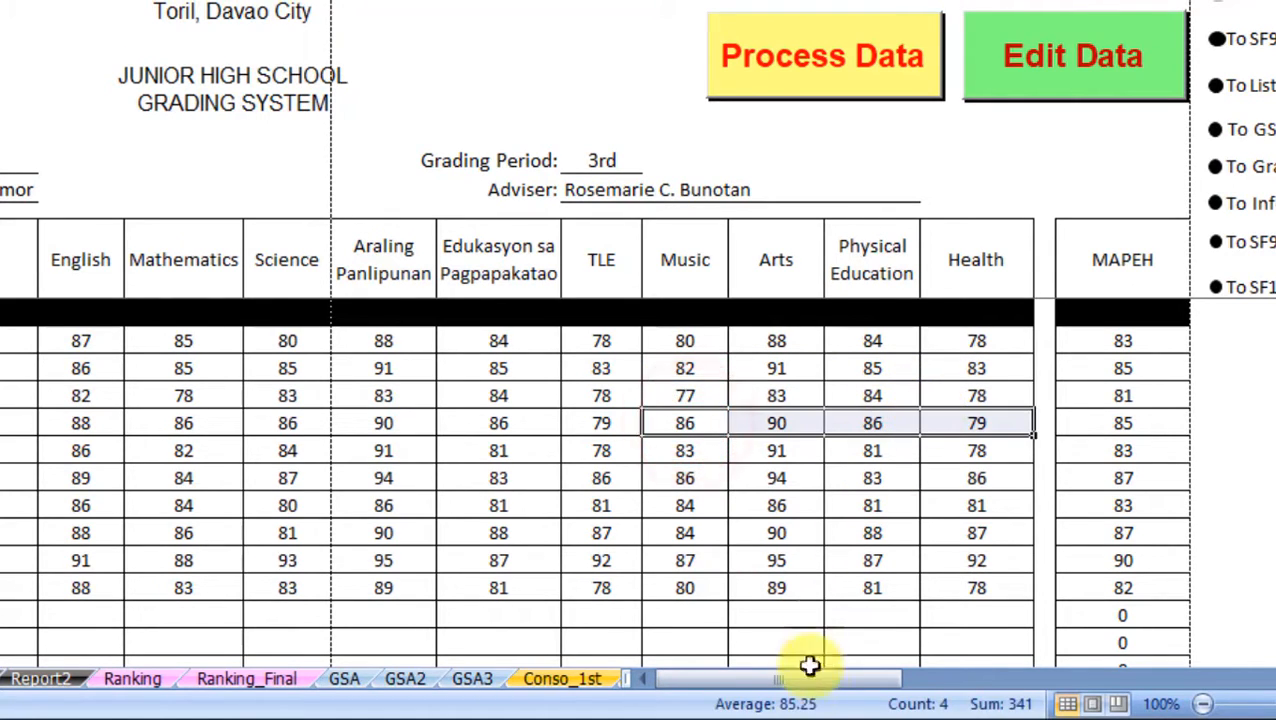
pyautogui.click(222, 479)
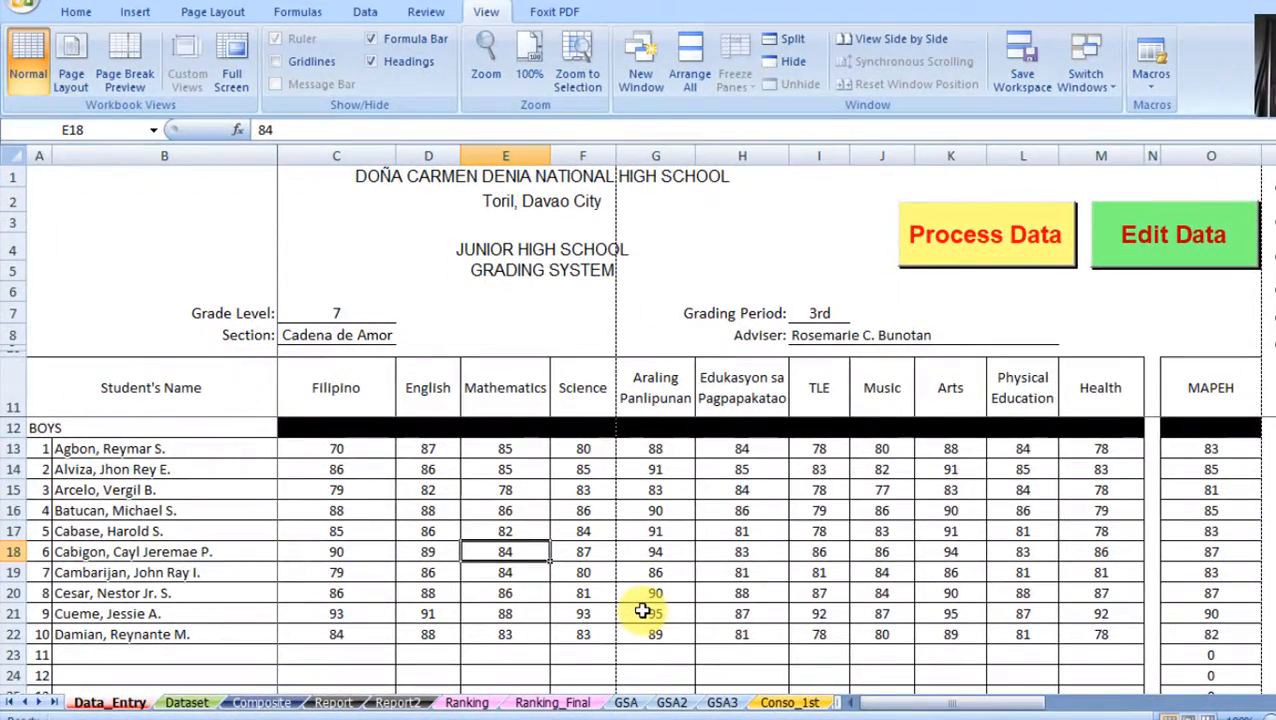
# - Process the 3rd grading period data and confirm that it is correct and complete
pyautogui.click(950, 258)
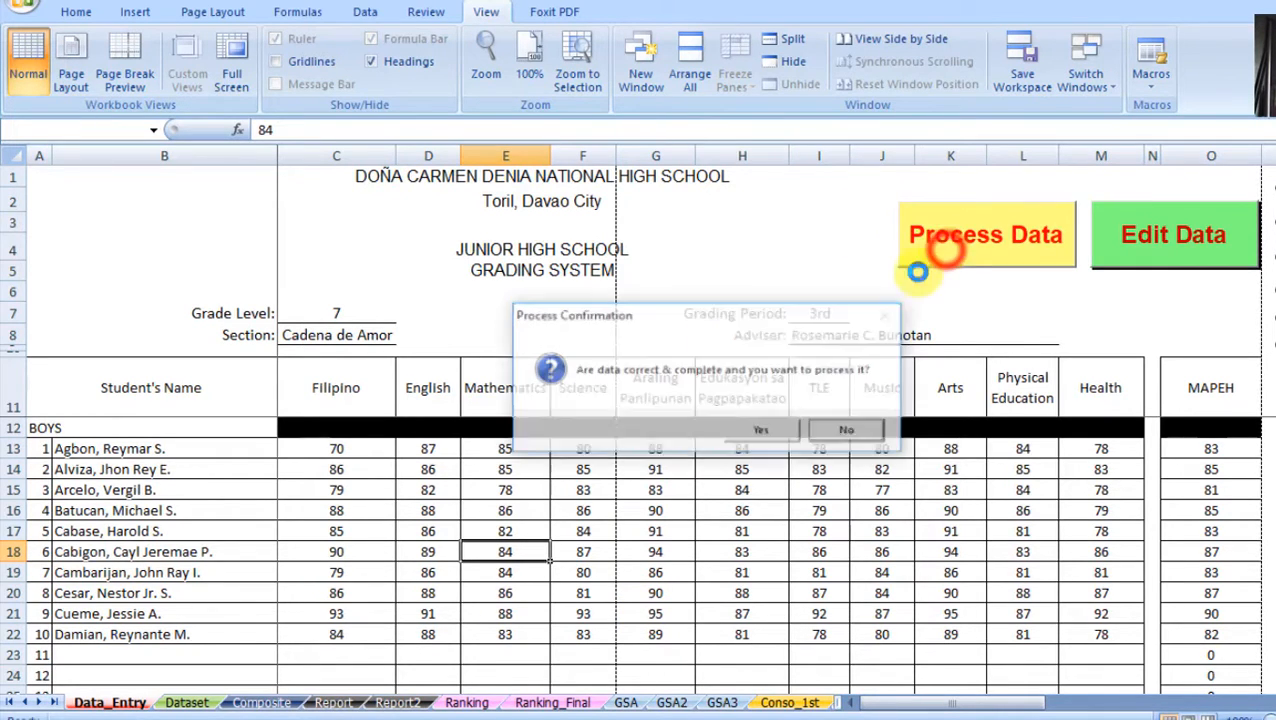
pyautogui.click(780, 437)
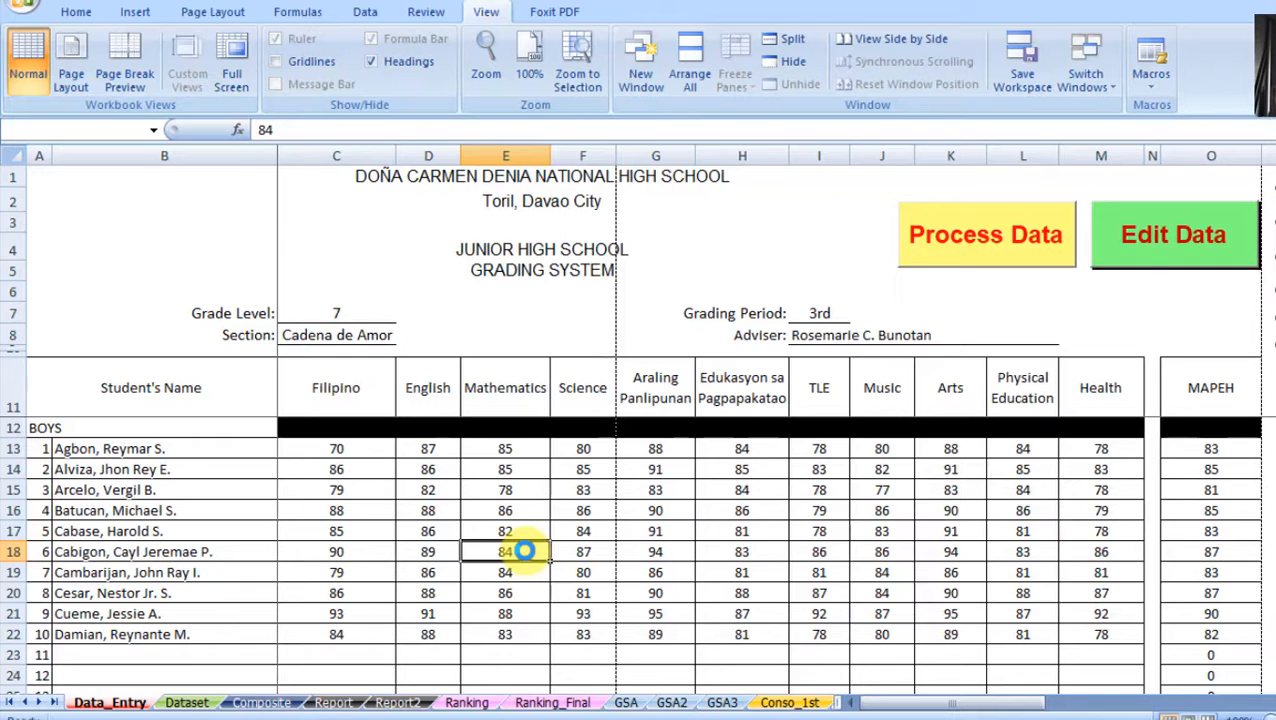
pyautogui.click(375, 453)
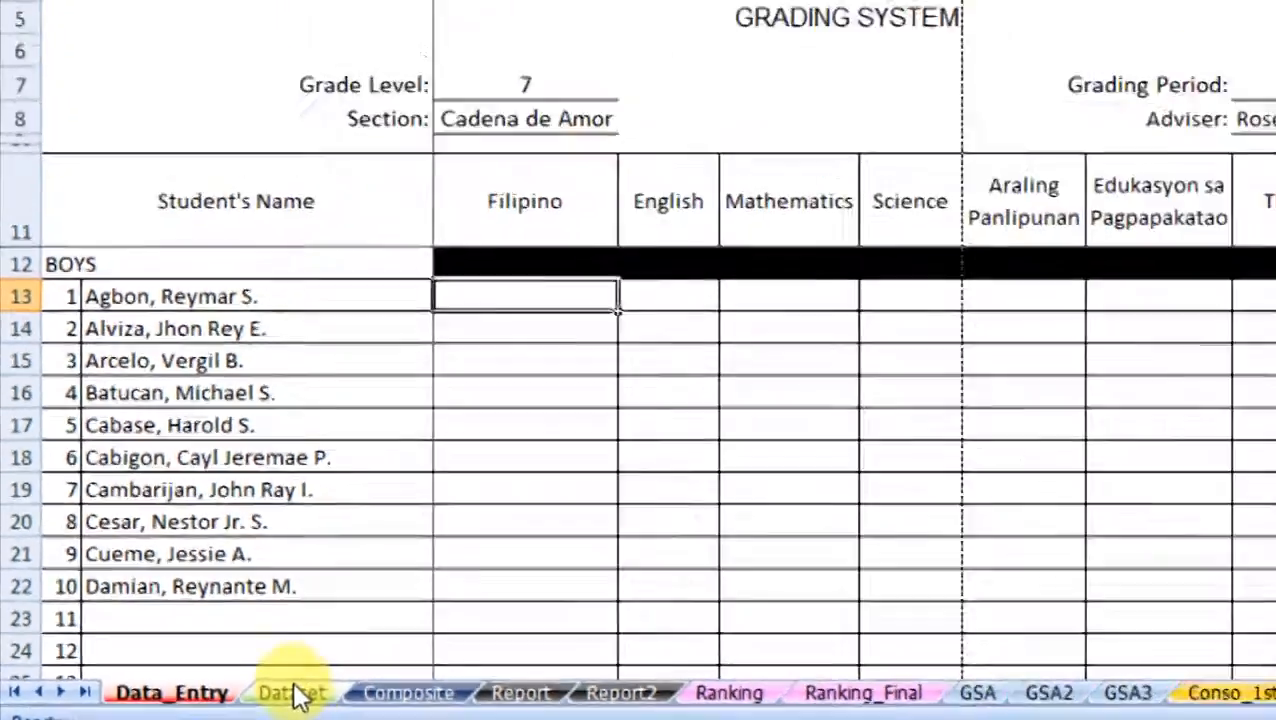
# - Look through the 1st grading period records in the Dataset sheet, subject by subject
pyautogui.click(516, 673)
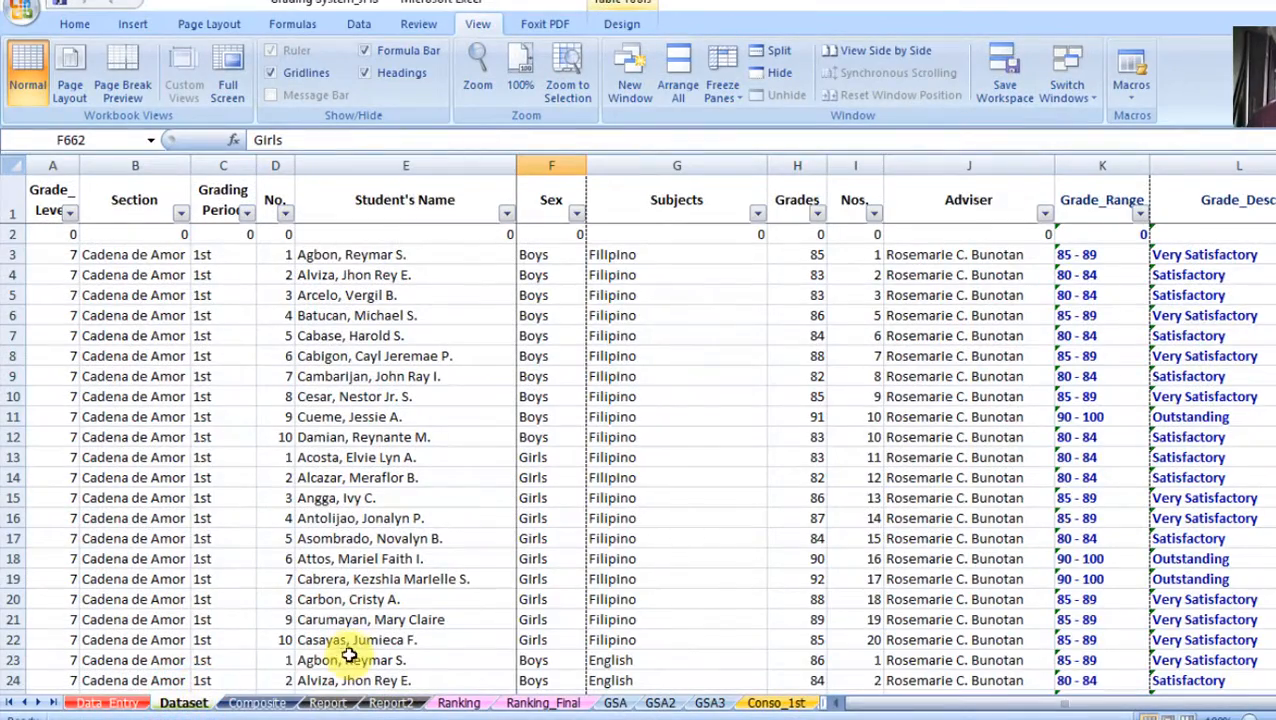
pyautogui.scroll(-9, 349, 645)
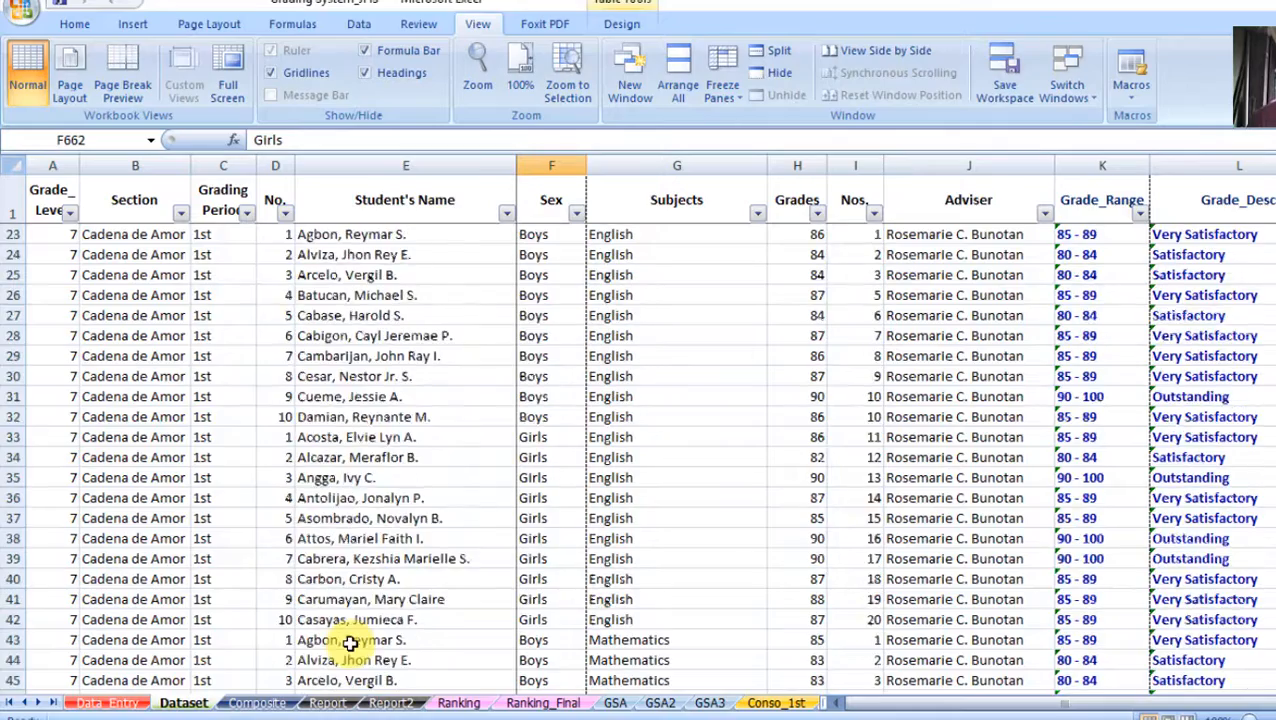
pyautogui.scroll(-16, 349, 645)
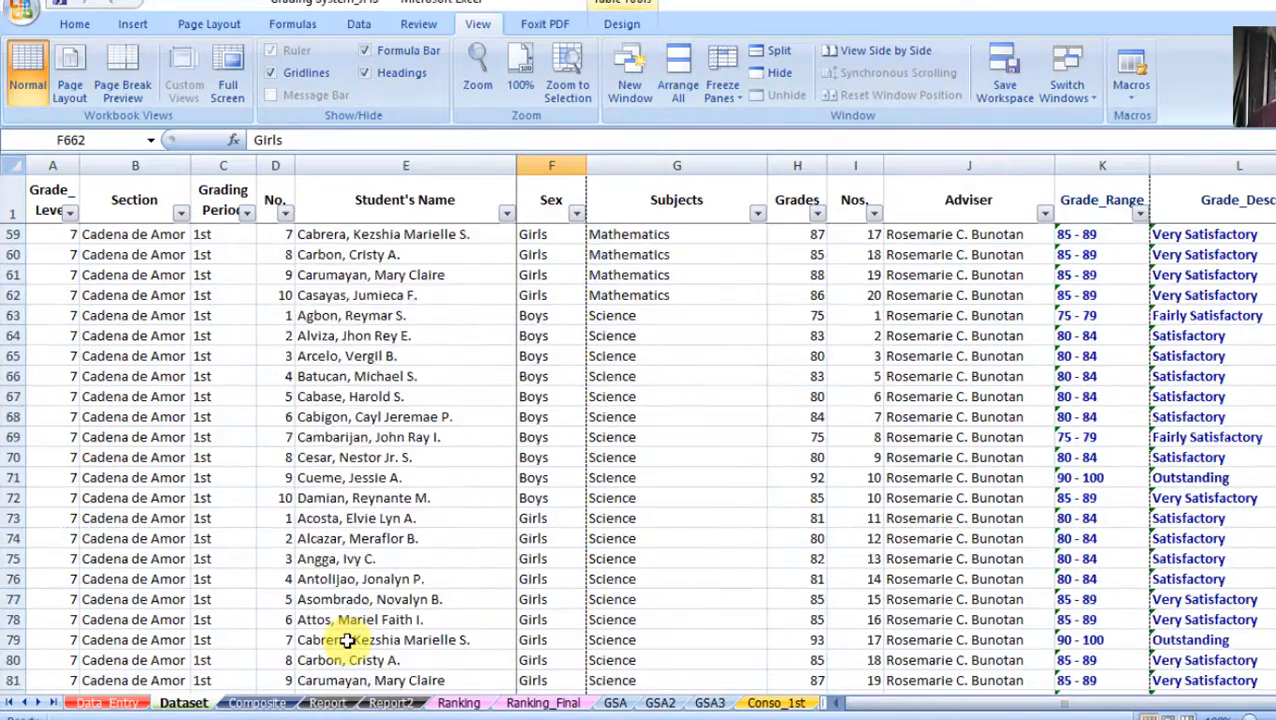
pyautogui.scroll(-18, 347, 641)
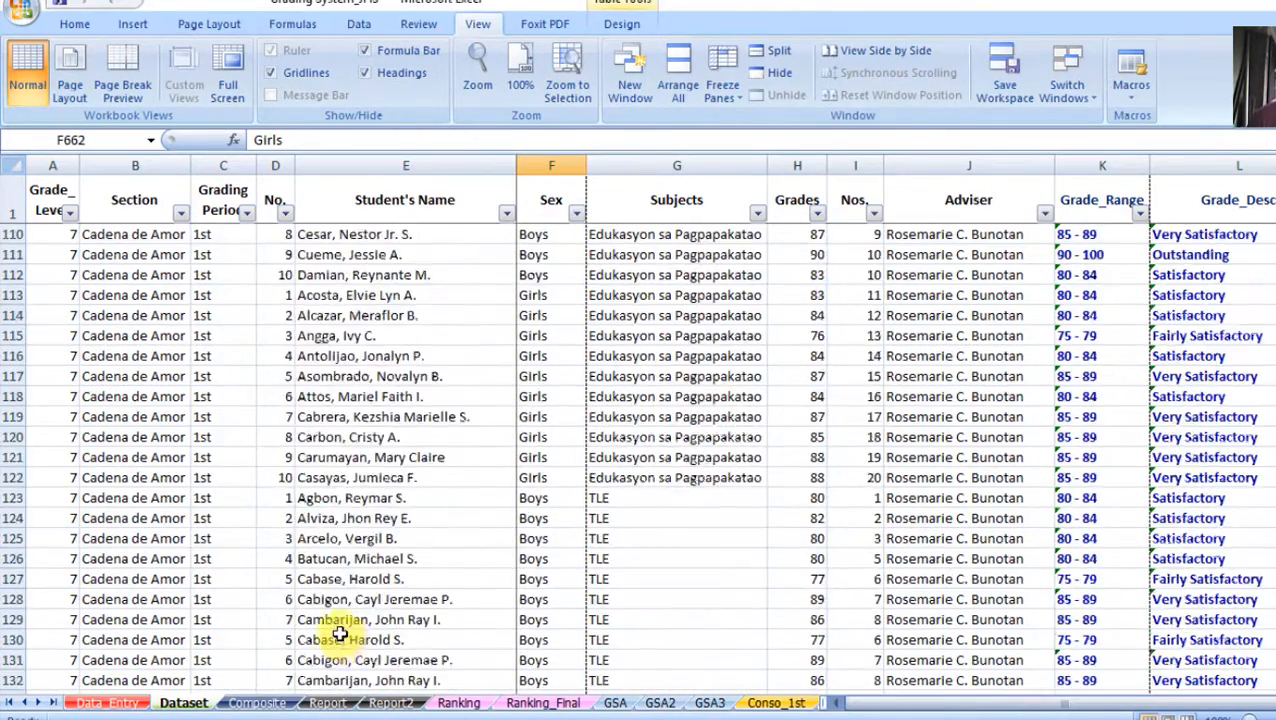
pyautogui.scroll(-10, 340, 634)
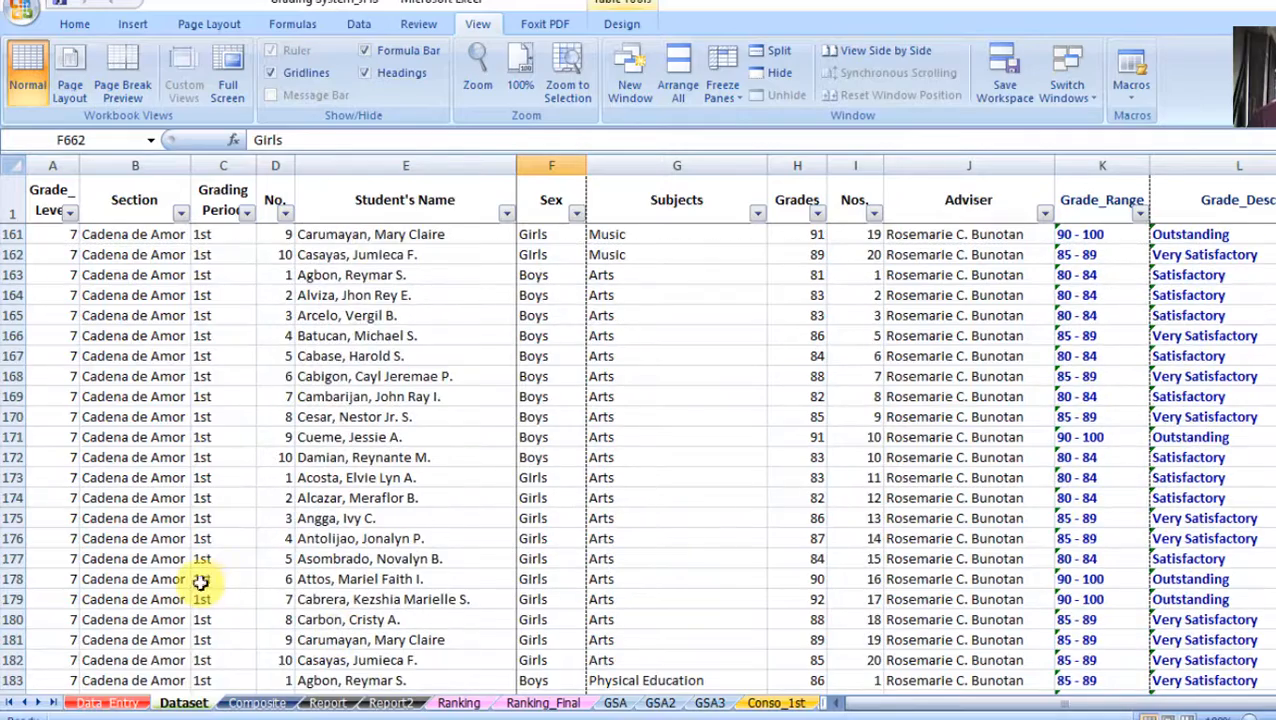
pyautogui.click(200, 579)
pyautogui.press('Down')
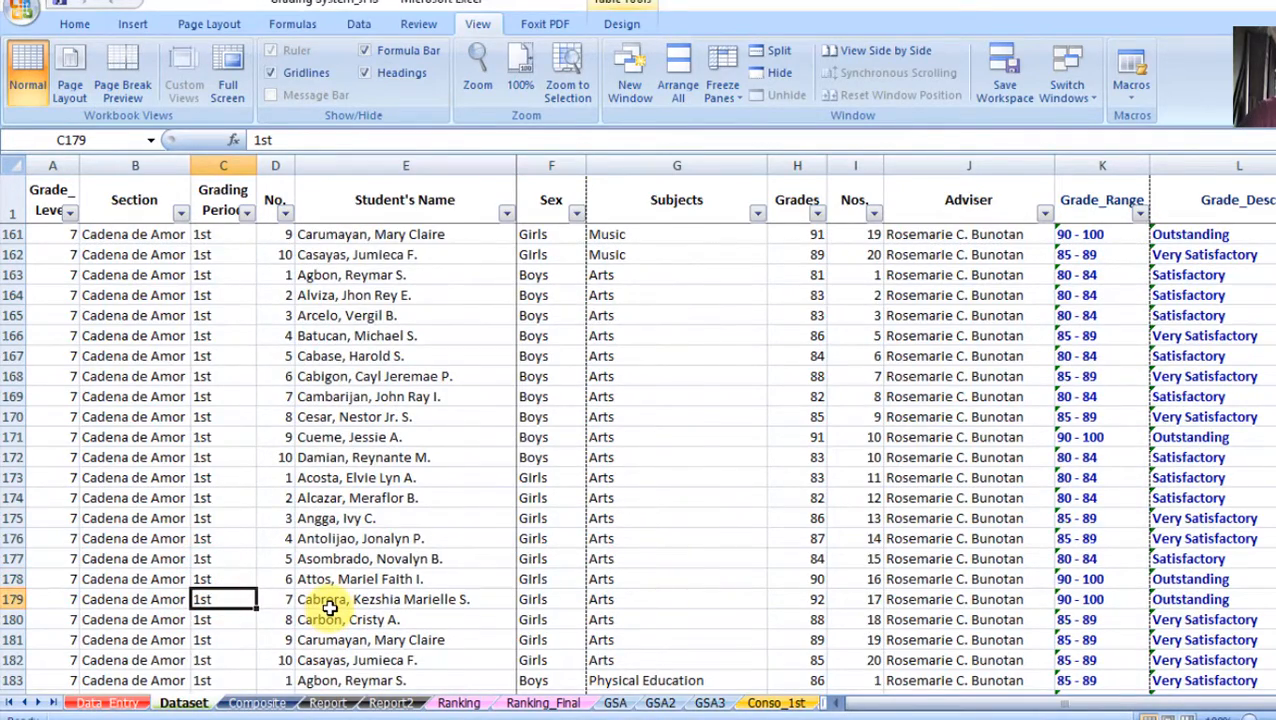
# - Examine the 2nd grading period records in the Dataset sheet
pyautogui.press('pagedown')
pyautogui.press('pagedown')
pyautogui.press('Down')
pyautogui.press('Down')
pyautogui.press('Down')
pyautogui.press('Down')
pyautogui.press('Down')
pyautogui.press('Down')
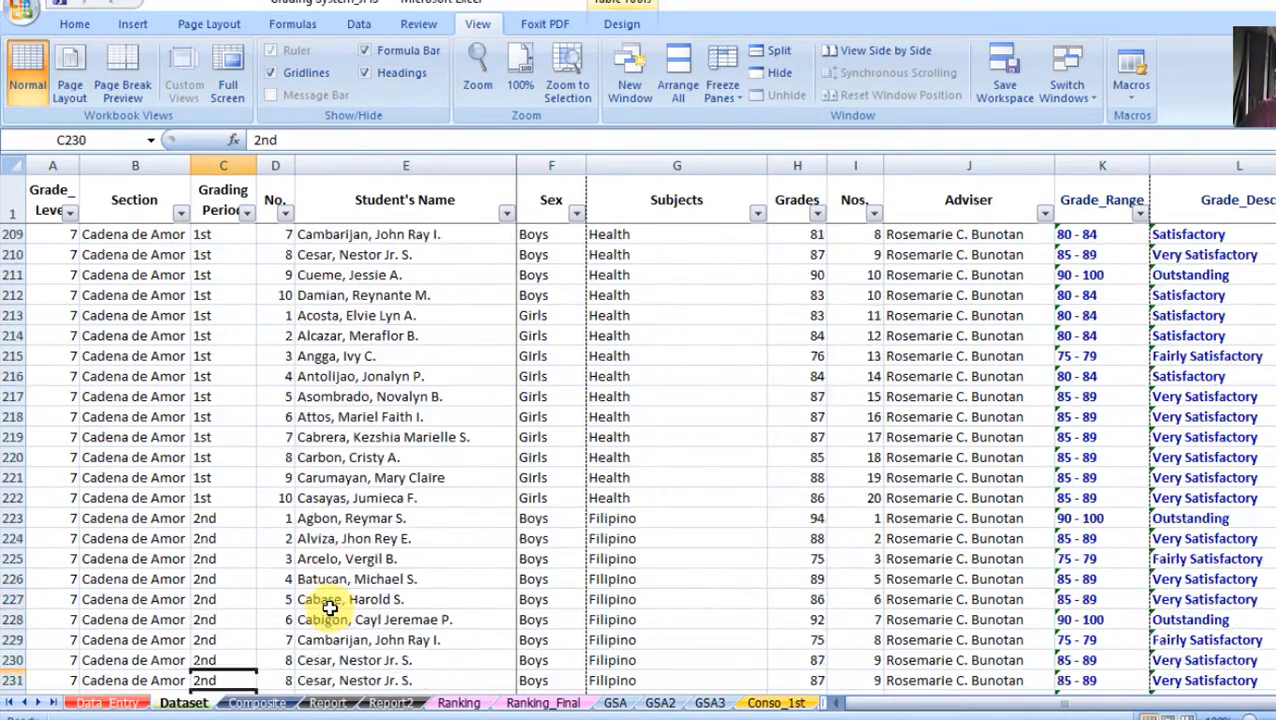
pyautogui.press('Down')
pyautogui.press('Down')
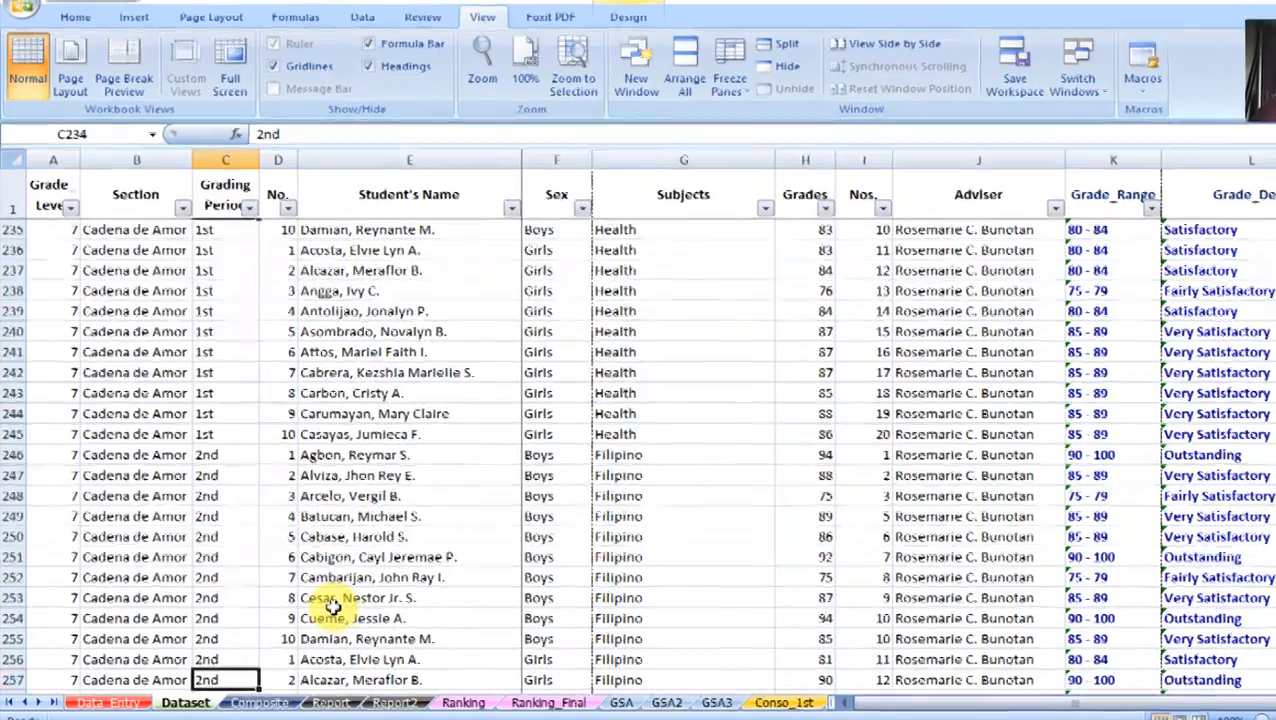
pyautogui.press('pagedown')
pyautogui.press('pagedown')
pyautogui.press('pagedown')
pyautogui.press('pagedown')
pyautogui.press('pagedown')
pyautogui.press('pagedown')
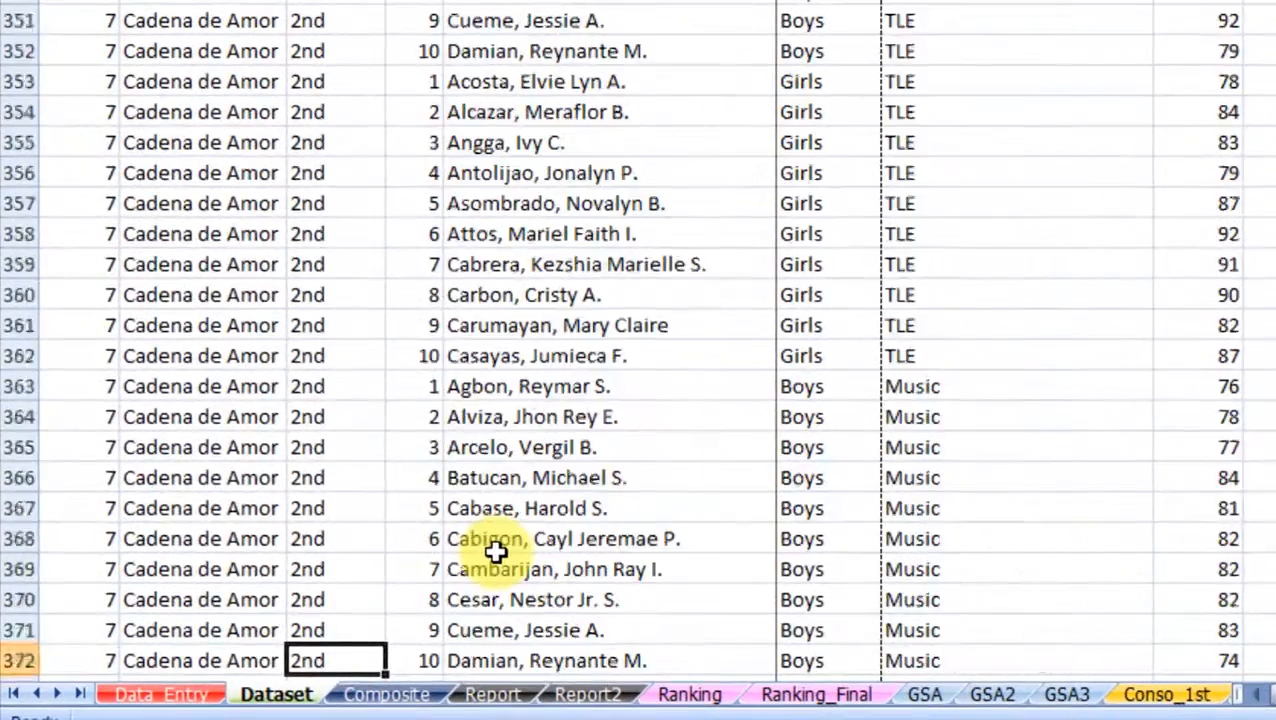
# - Examine the processed 3rd grading period records in the Dataset sheet down to the last filled row
pyautogui.press('pagedown')
pyautogui.press('pagedown')
pyautogui.press('pagedown')
pyautogui.press('pagedown')
pyautogui.press('pagedown')
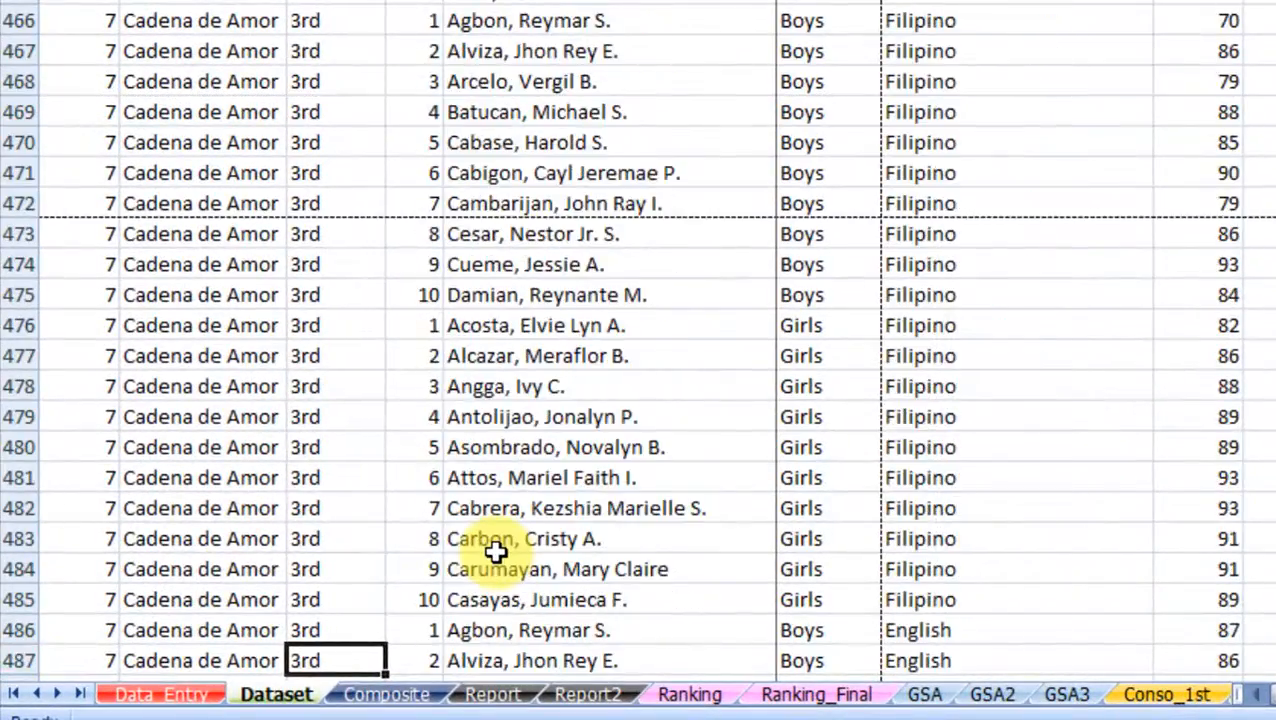
pyautogui.press('pageup')
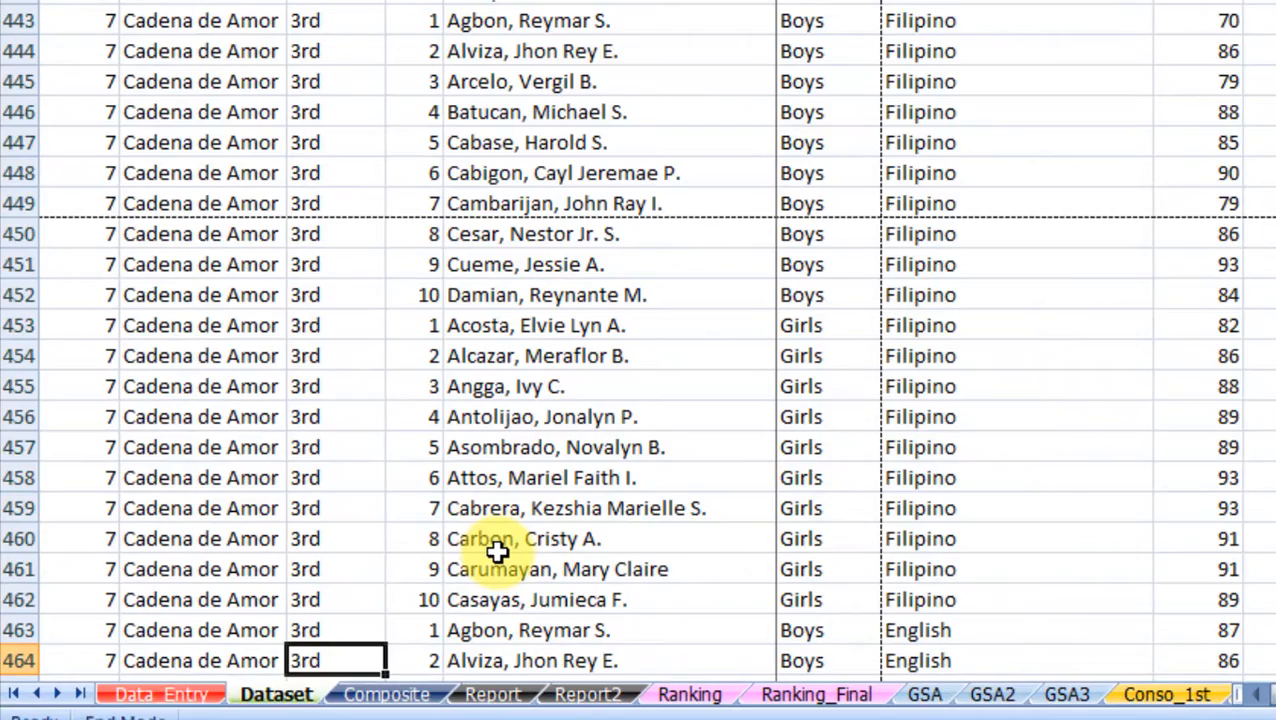
pyautogui.hotkey('ctrl', 'Down')
pyautogui.press('Down')
pyautogui.press('Up')
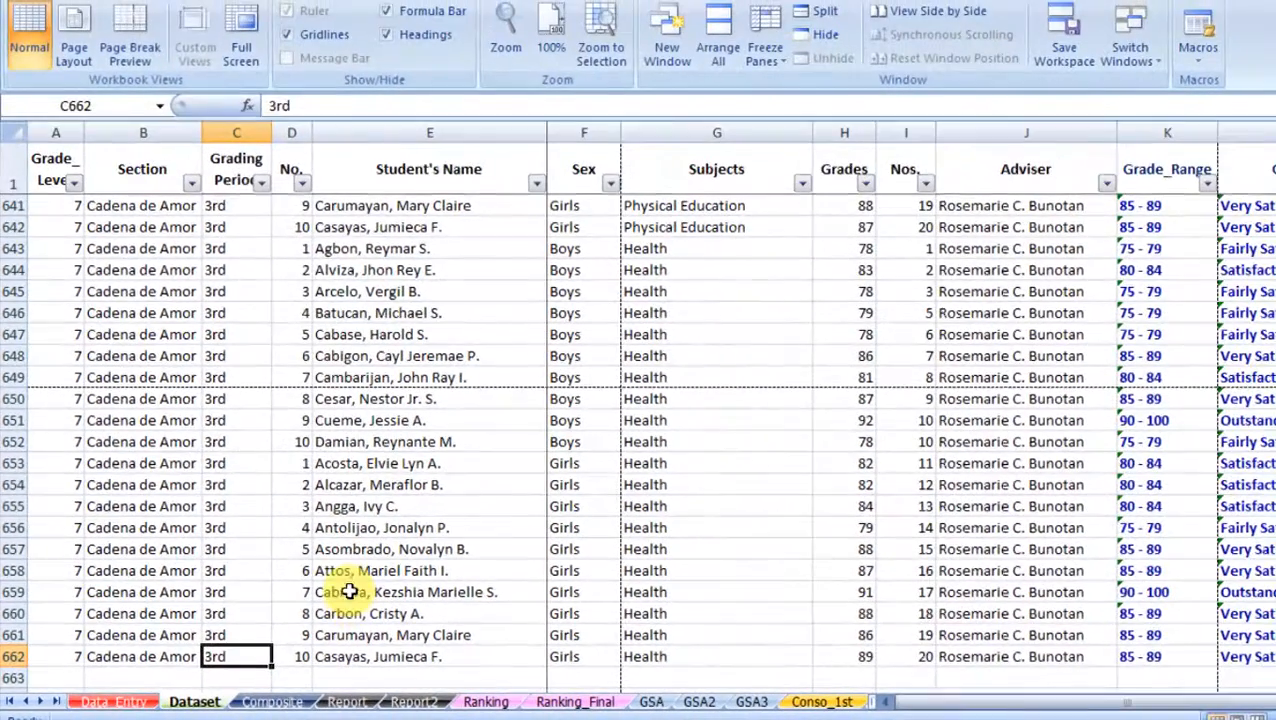
# - Return to the Data_Entry sheet and set the grading period to 4th
pyautogui.click(113, 702)
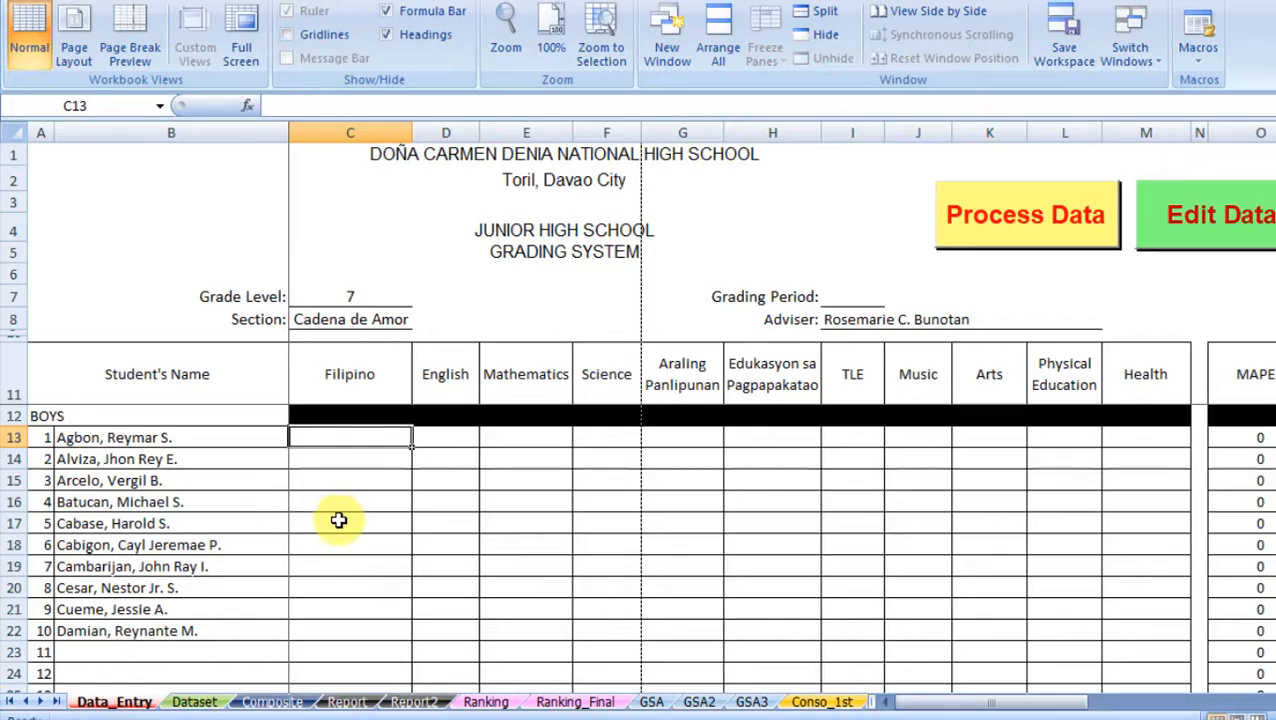
pyautogui.click(840, 298)
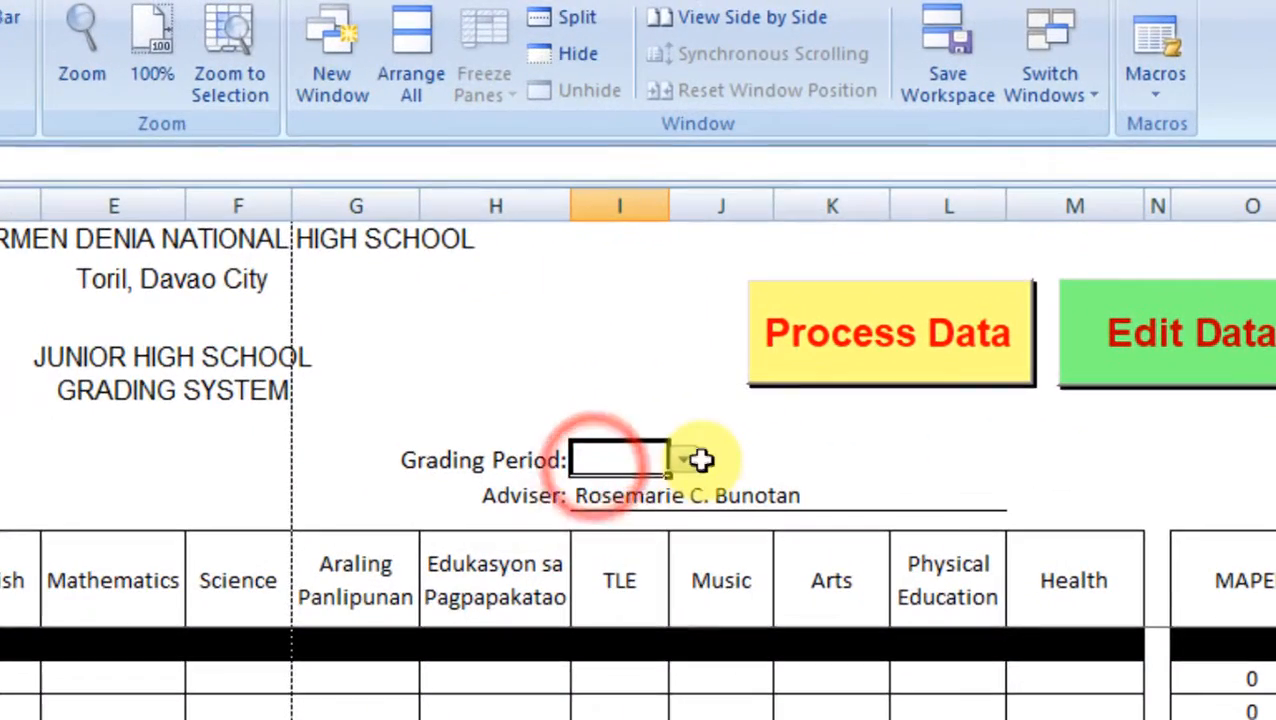
pyautogui.click(730, 424)
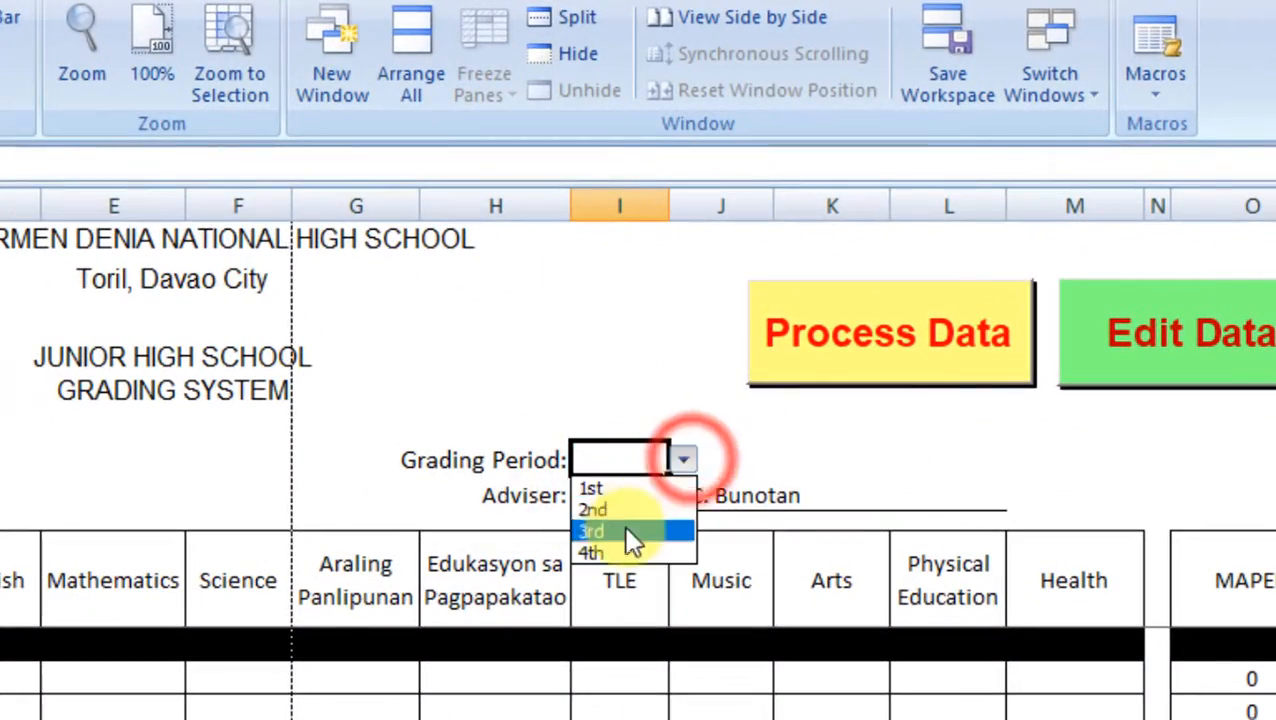
pyautogui.click(609, 551)
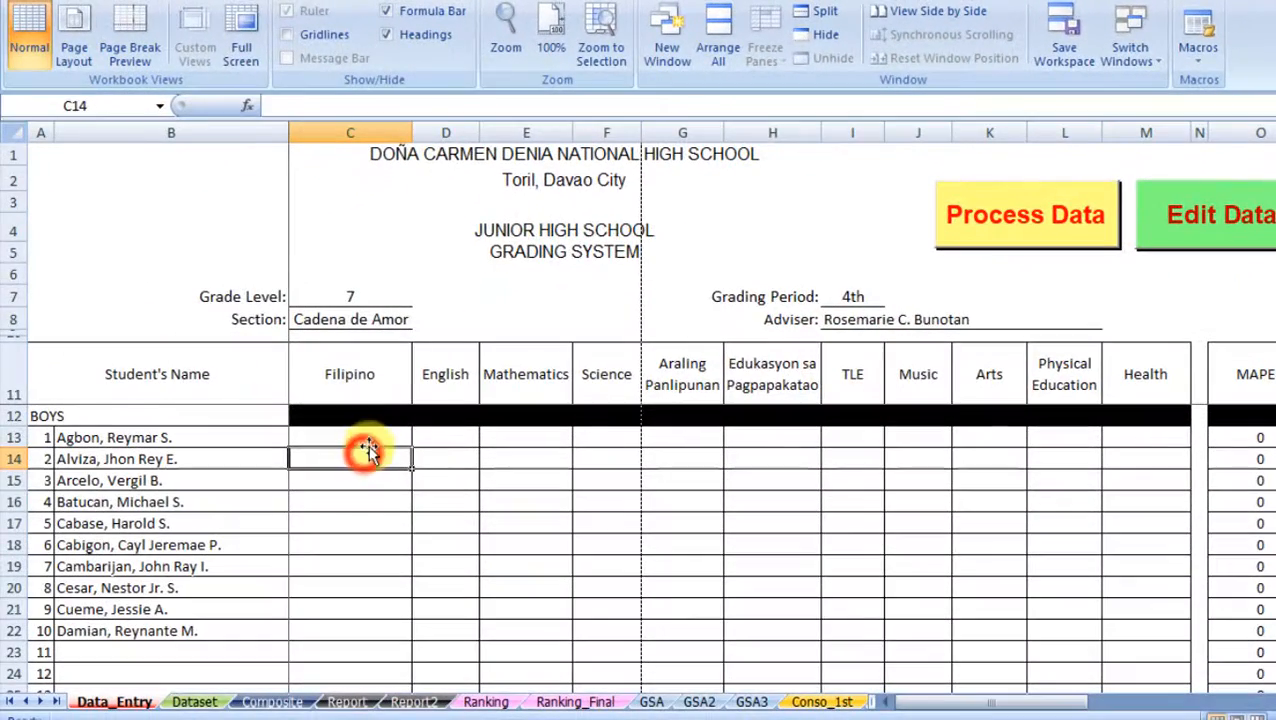
# - Enter 75 as the first boy's 4th period Filipino grade and paste in the remaining subject grades
pyautogui.click(367, 434)
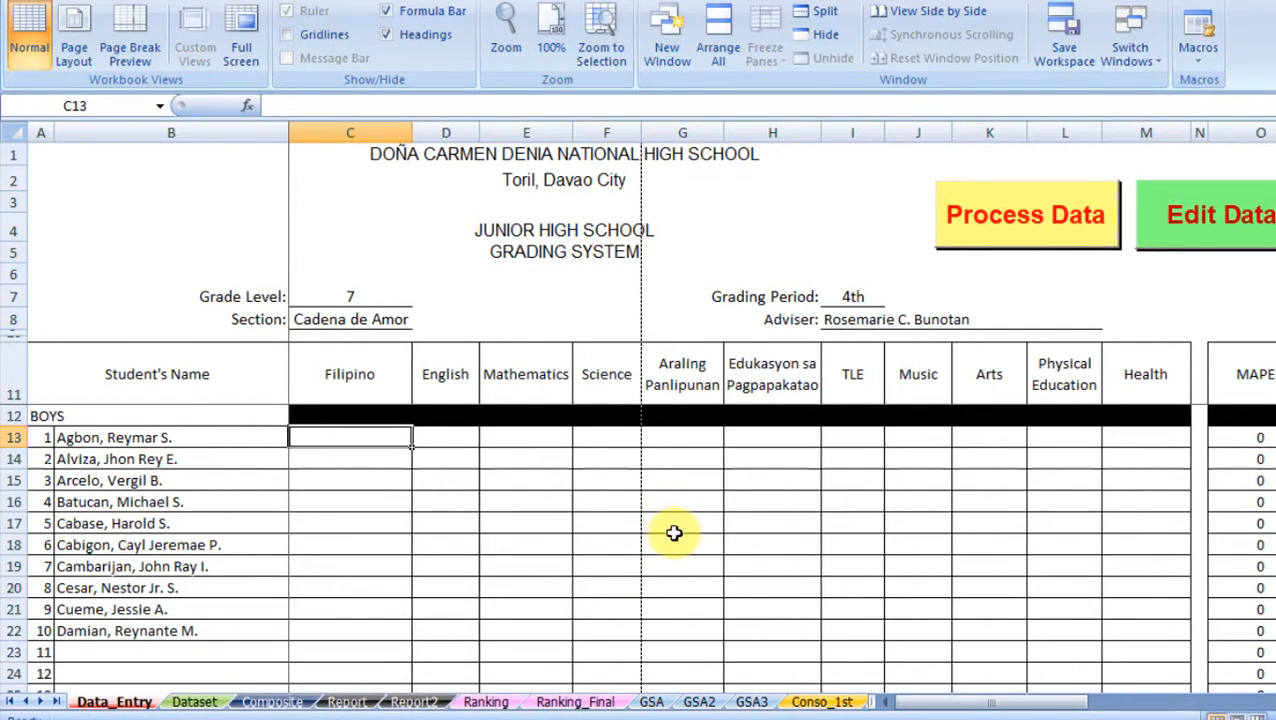
pyautogui.write('75')
pyautogui.press('Return')
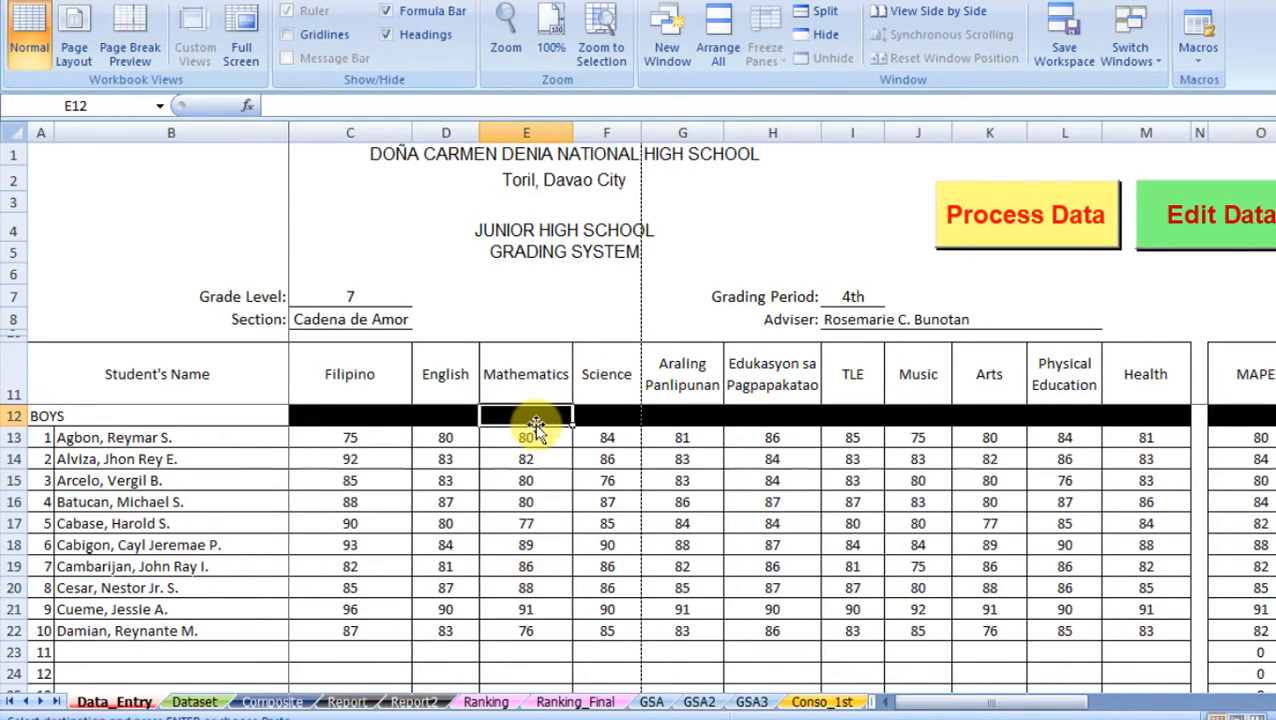
pyautogui.click(466, 484)
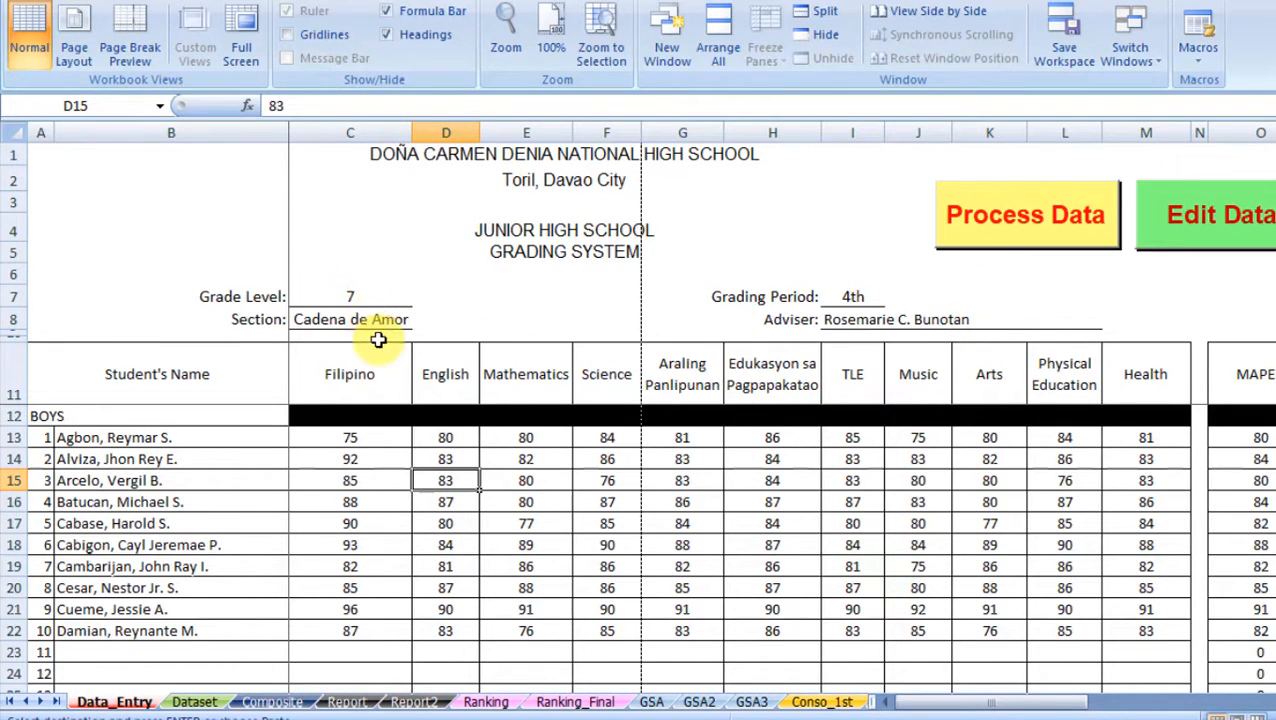
# - Process the 4th grading period data and confirm that it is correct and complete
pyautogui.click(1050, 232)
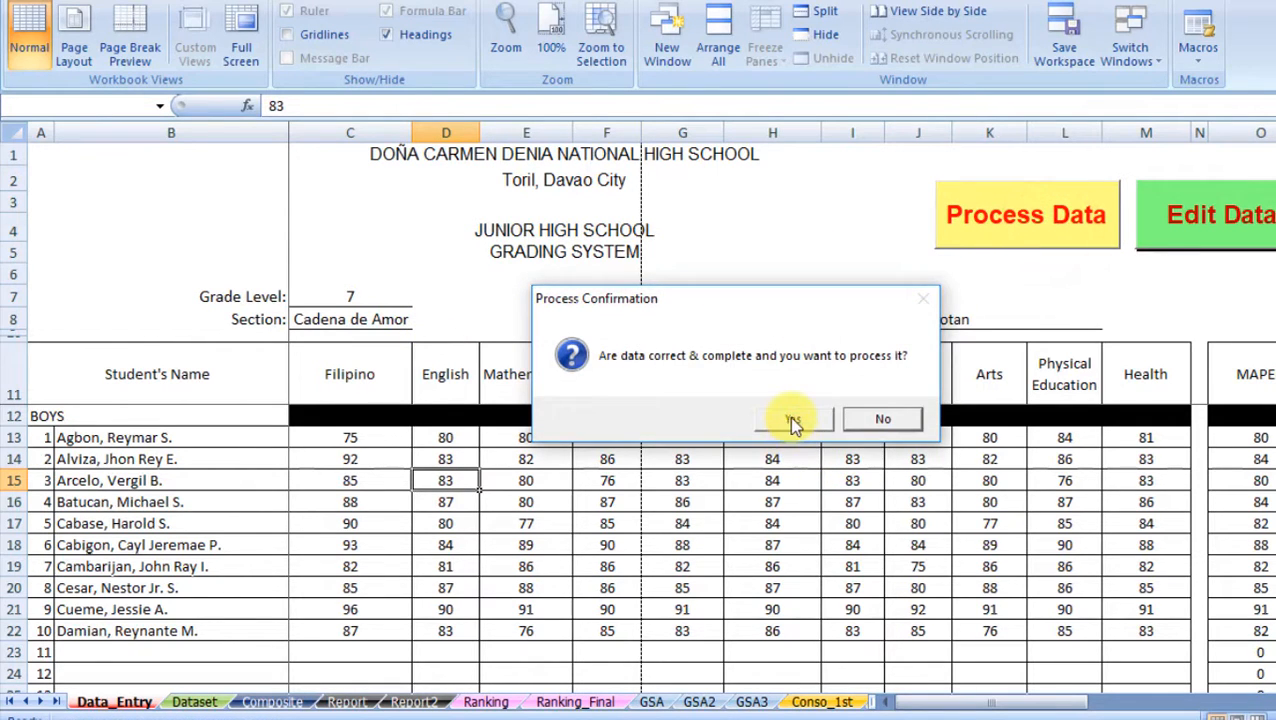
pyautogui.click(792, 418)
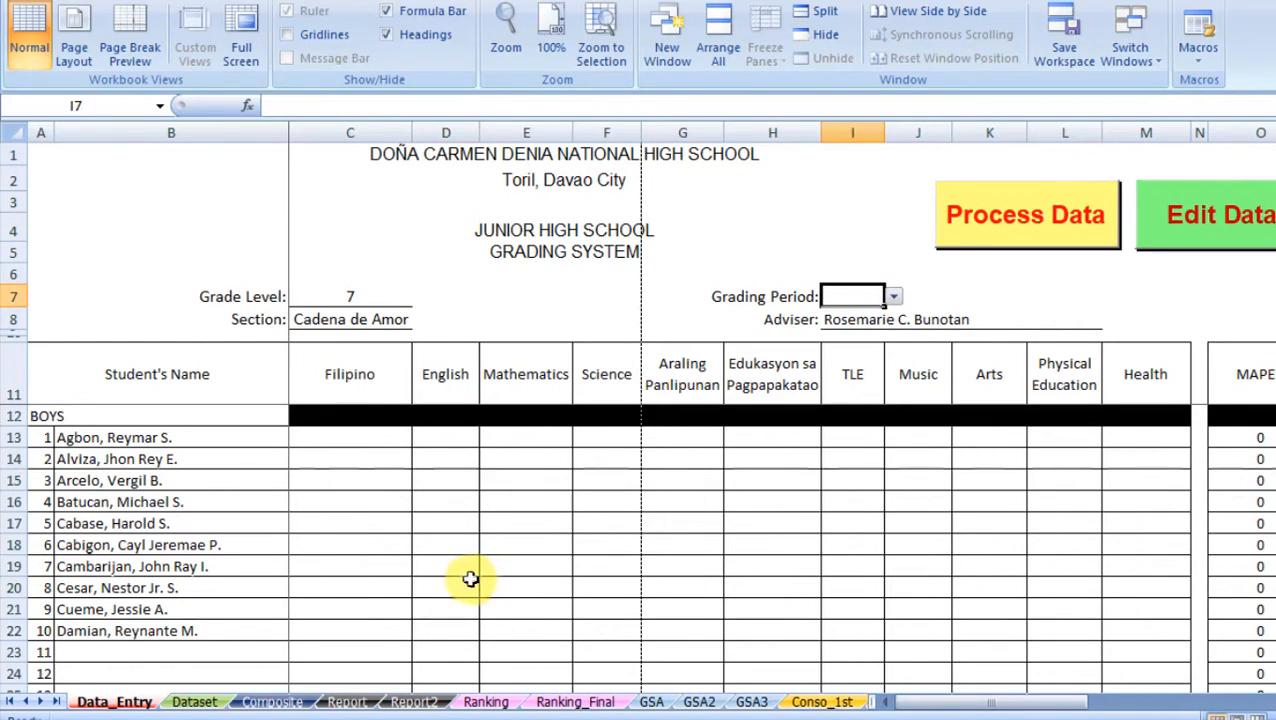
pyautogui.click(398, 481)
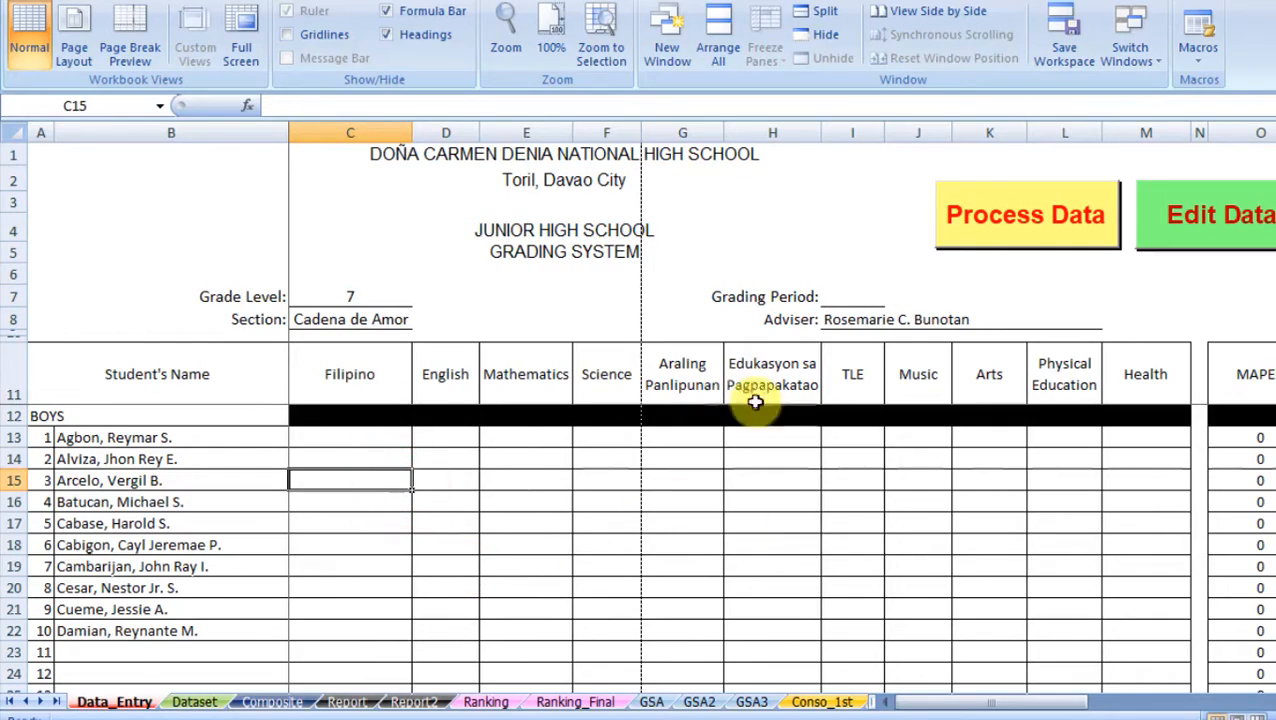
# - Review the 4th grading period records for Filipino, English and Mathematics in the Dataset sheet
pyautogui.click(200, 701)
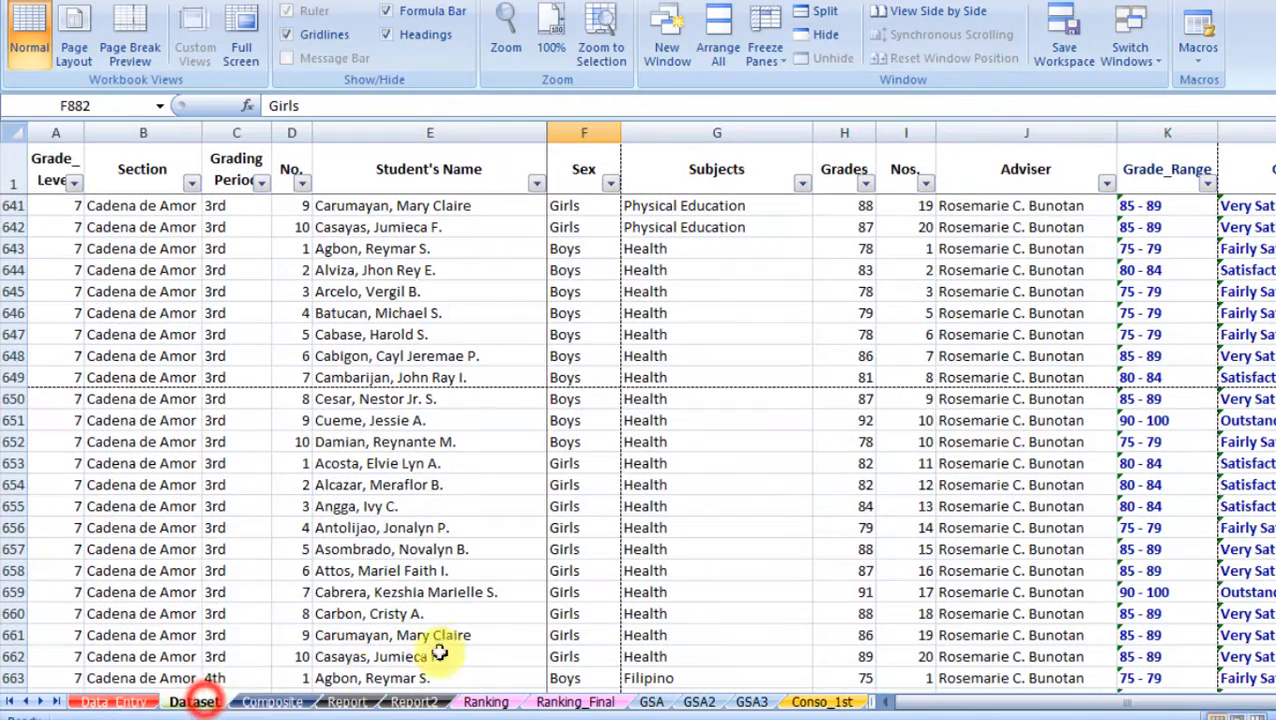
pyautogui.click(421, 570)
pyautogui.click(466, 596)
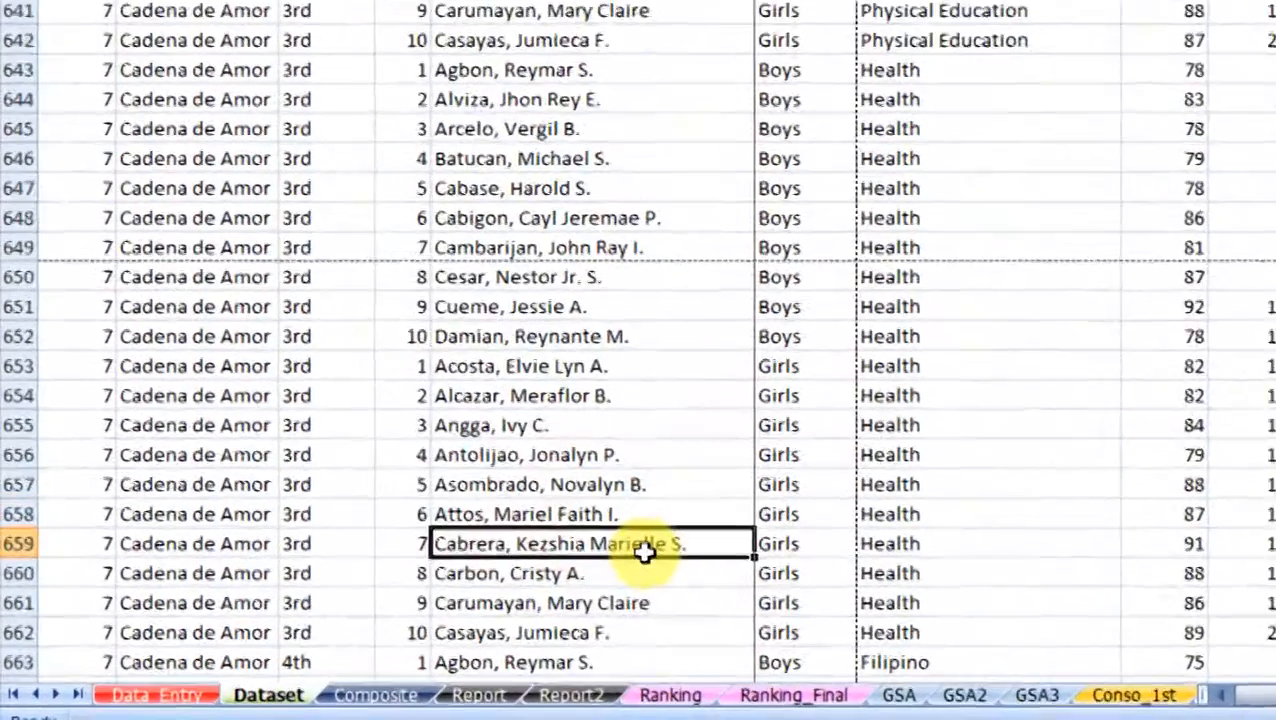
pyautogui.press('Down')
pyautogui.press('Down')
pyautogui.press('Down')
pyautogui.press('Down')
pyautogui.press('Down')
pyautogui.press('Down')
pyautogui.press('Down')
pyautogui.press('Down')
pyautogui.press('Down')
pyautogui.press('Down')
pyautogui.press('Down')
pyautogui.press('Down')
pyautogui.press('Down')
pyautogui.press('Down')
pyautogui.press('Down')
pyautogui.press('Down')
pyautogui.press('Down')
pyautogui.press('Down')
pyautogui.press('Down')
pyautogui.press('Down')
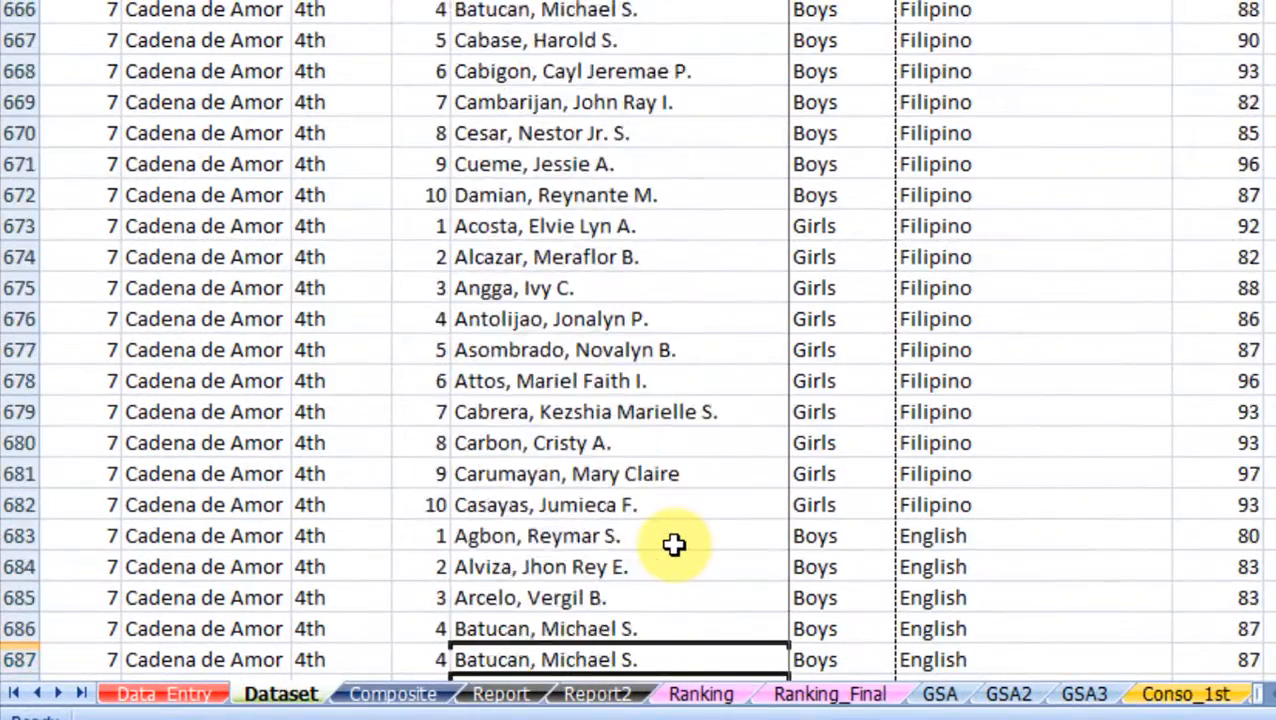
pyautogui.press('Down')
pyautogui.press('Down')
pyautogui.press('Down')
pyautogui.press('Down')
pyautogui.press('Down')
pyautogui.press('Down')
pyautogui.press('Down')
pyautogui.press('Down')
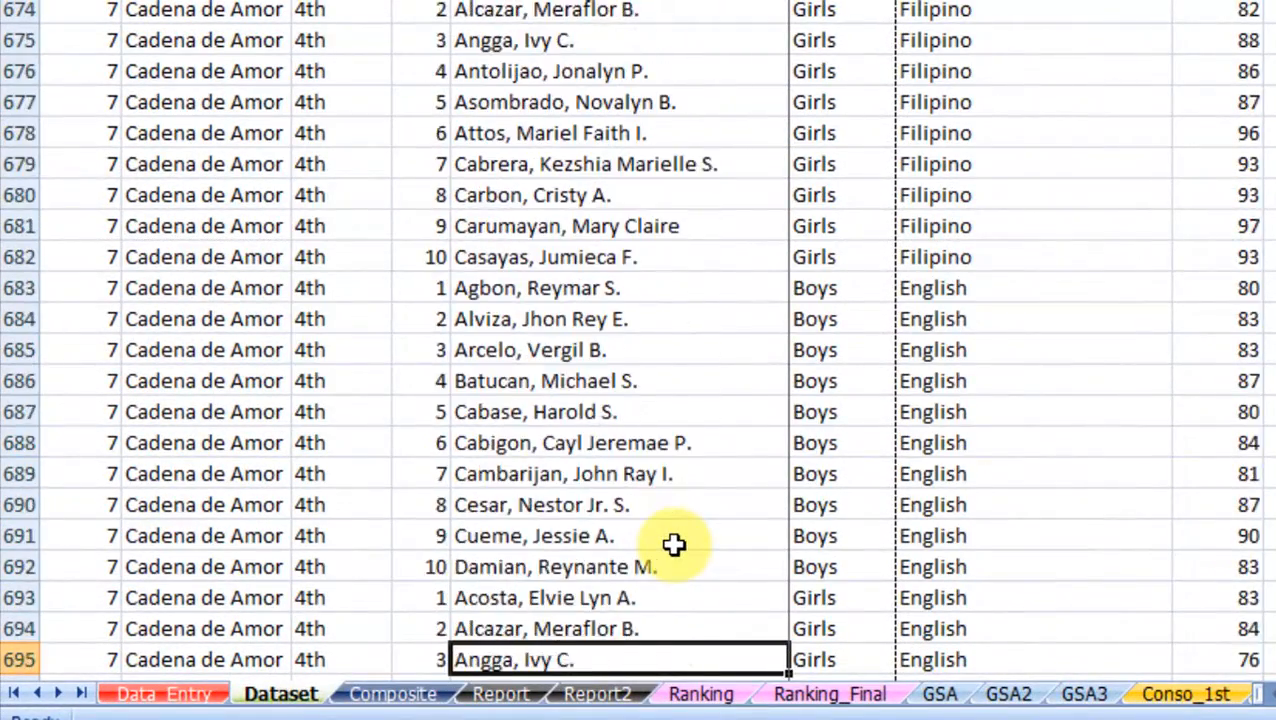
pyautogui.press('Down')
pyautogui.press('Down')
pyautogui.press('Down')
pyautogui.press('Down')
pyautogui.press('Down')
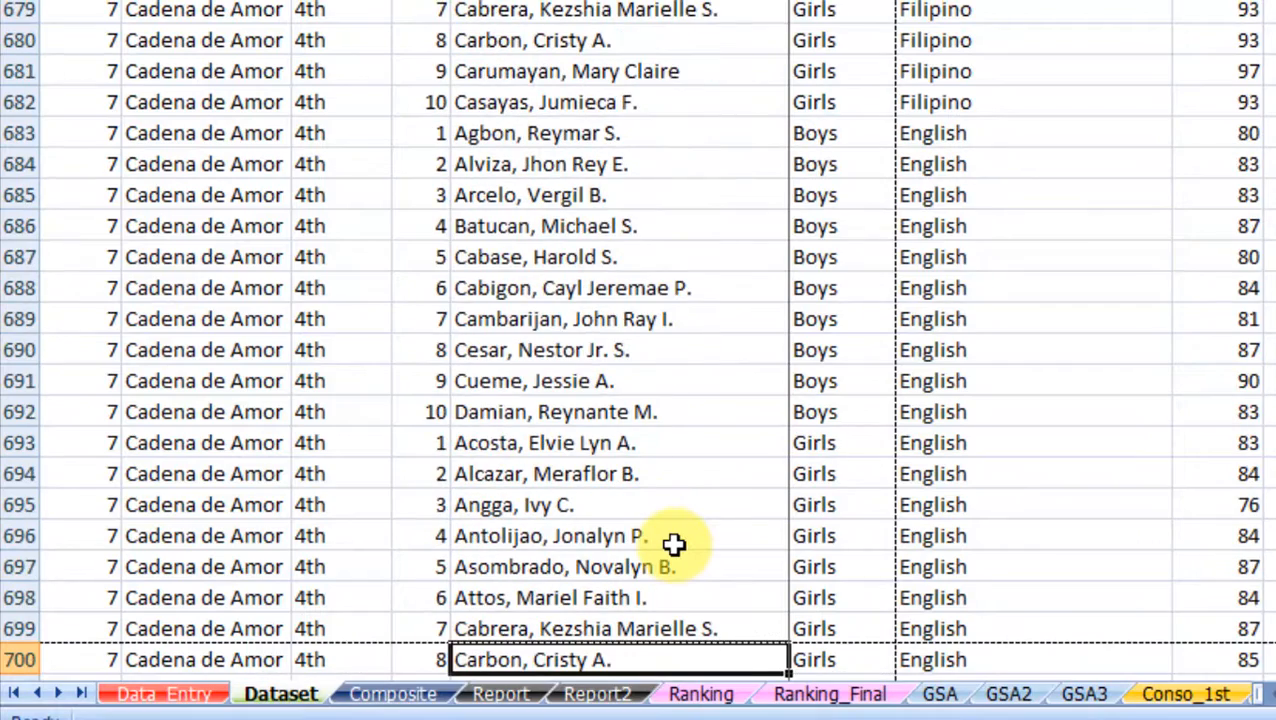
pyautogui.press('Down')
pyautogui.press('Down')
pyautogui.press('Down')
pyautogui.press('Down')
pyautogui.press('Down')
pyautogui.press('Down')
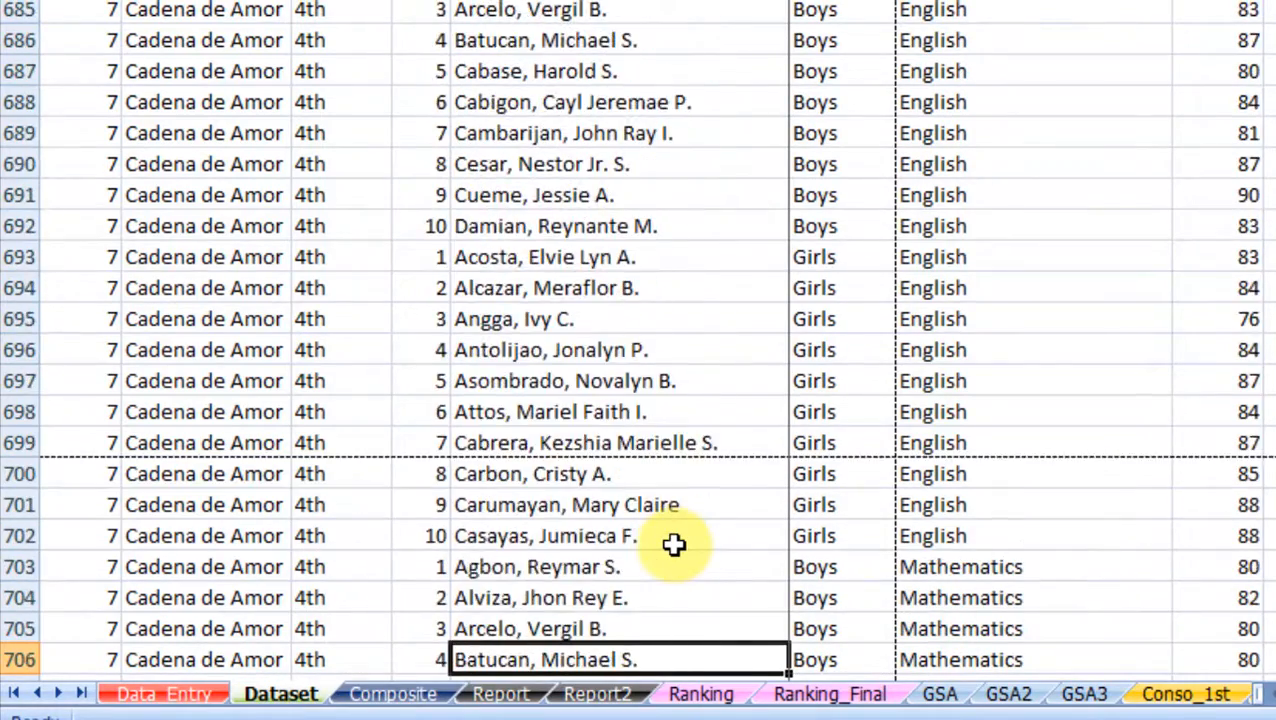
pyautogui.press('Down')
pyautogui.press('Down')
pyautogui.press('Down')
pyautogui.press('Down')
pyautogui.press('Down')
pyautogui.press('Down')
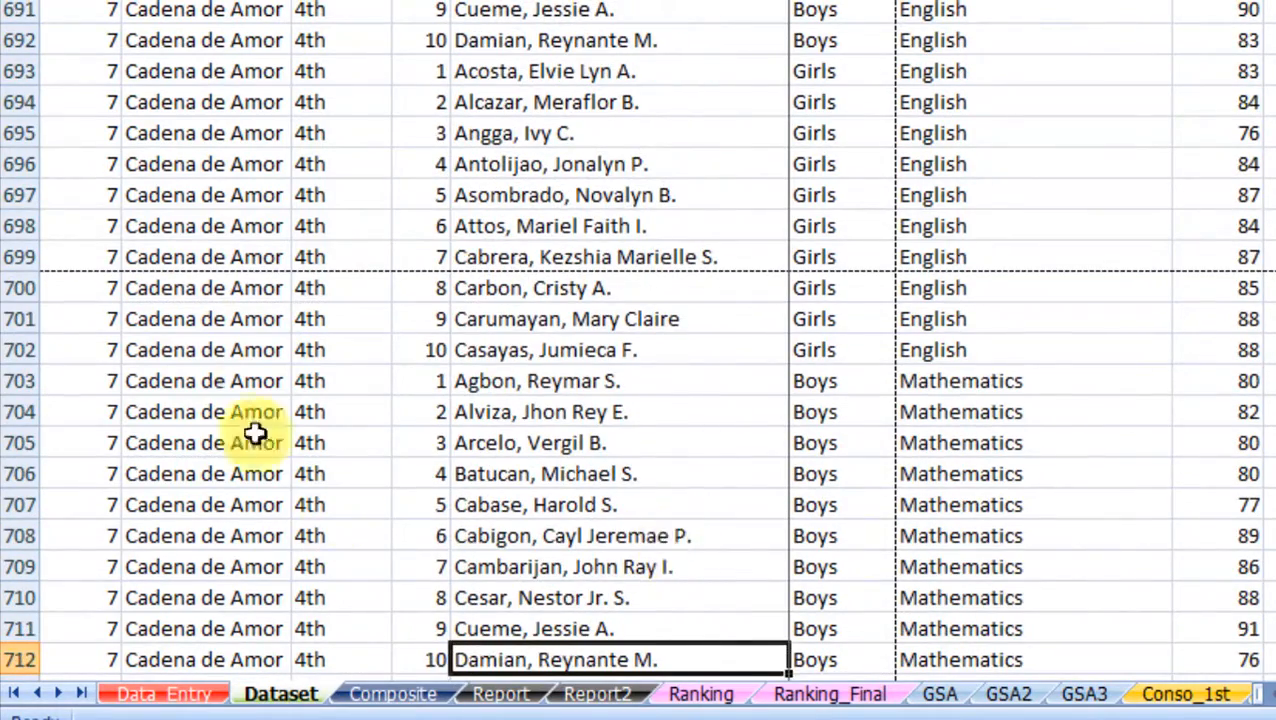
# - Go back to the Data_Entry sheet and select the first boy's Filipino grade cell
pyautogui.click(190, 695)
pyautogui.click(363, 454)
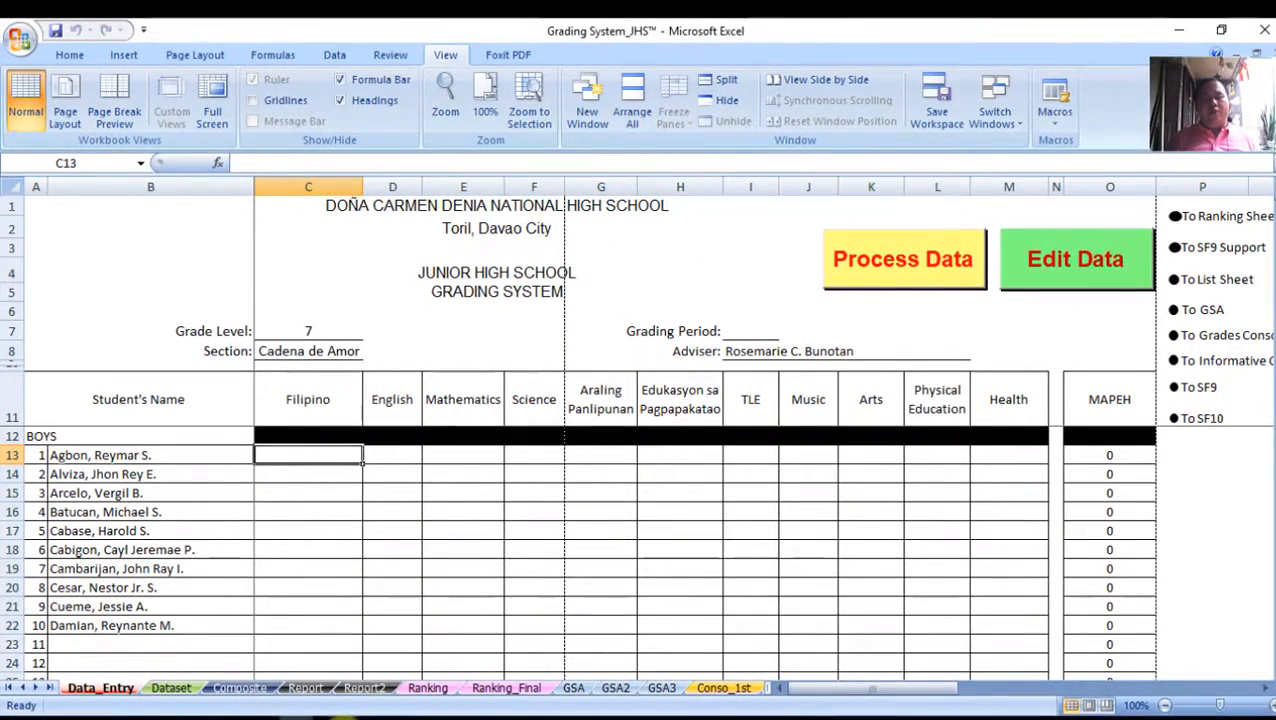
pyautogui.click(345, 714)
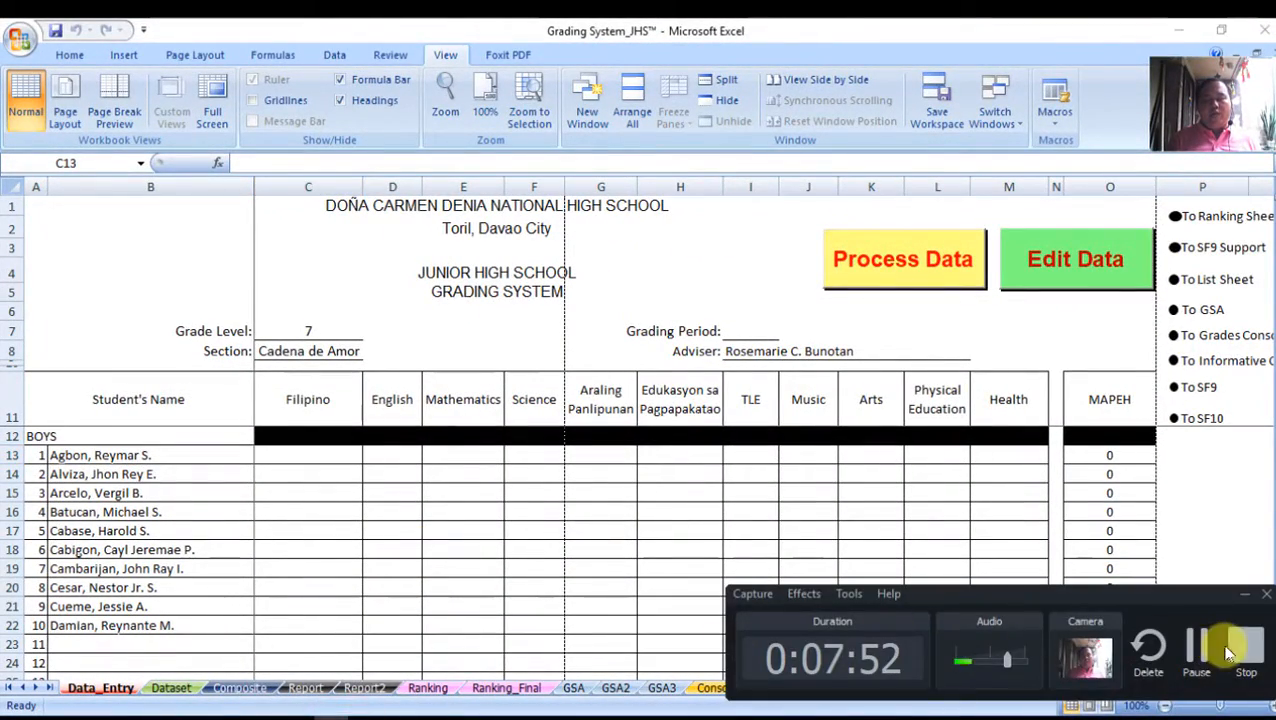